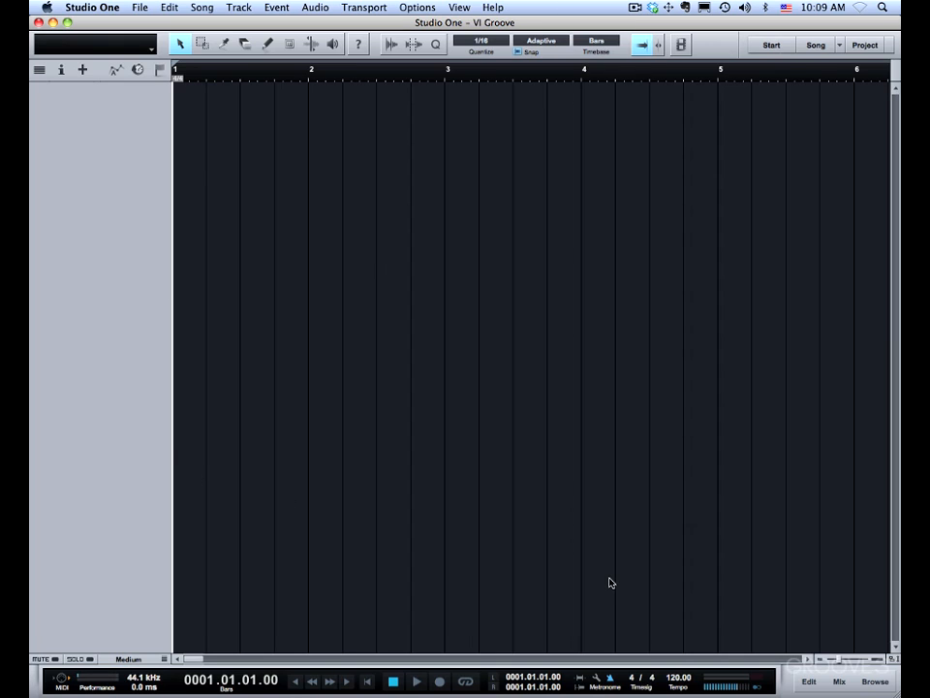
Add the Studio Grand preset from PreSonus Presence to the empty arrangement as a new instrument track.
key(F5)
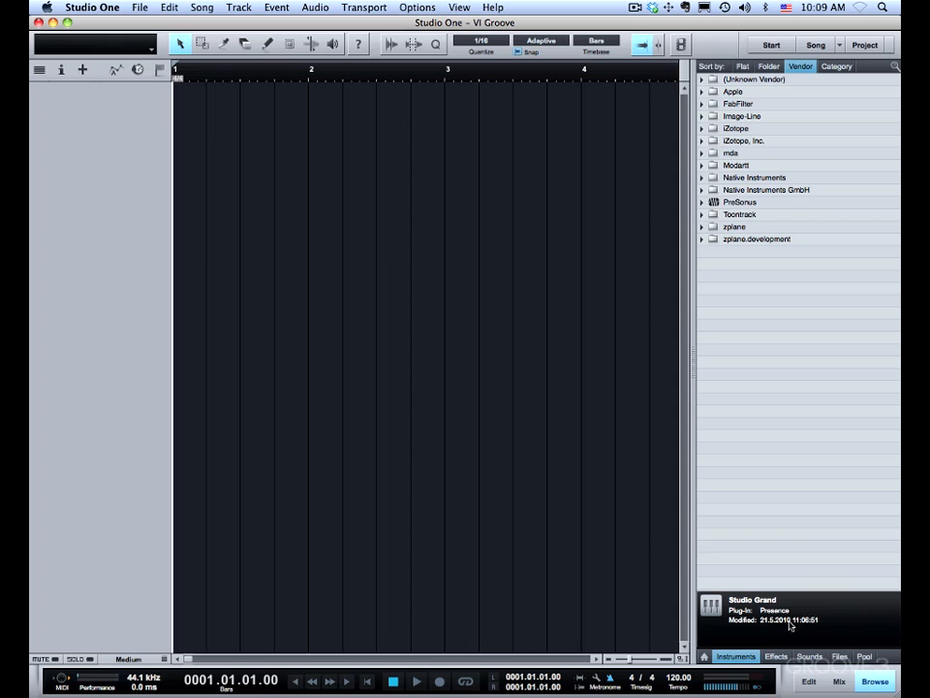
click(702, 202)
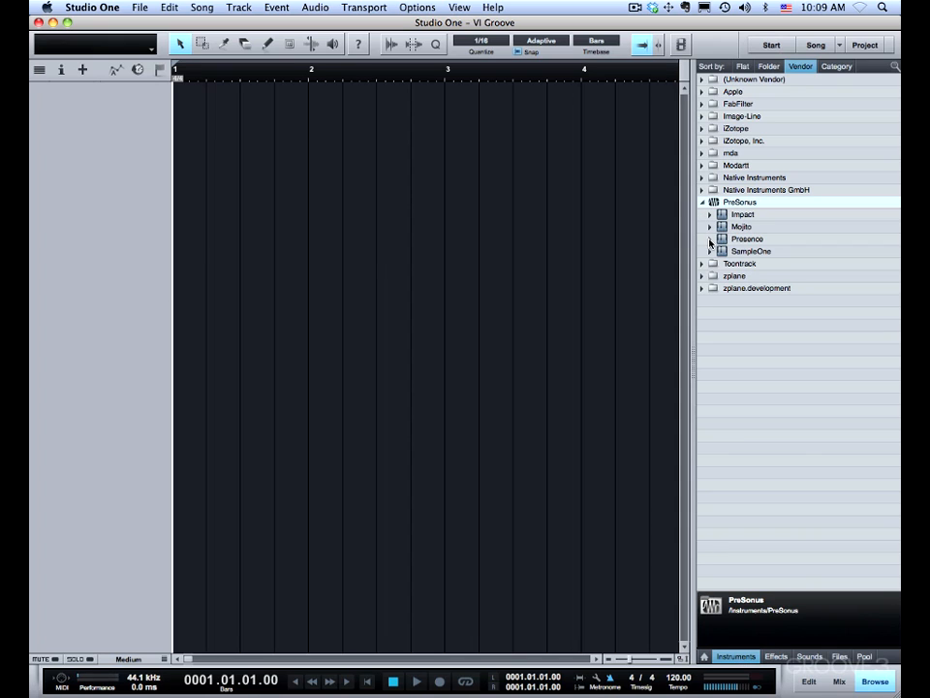
click(711, 240)
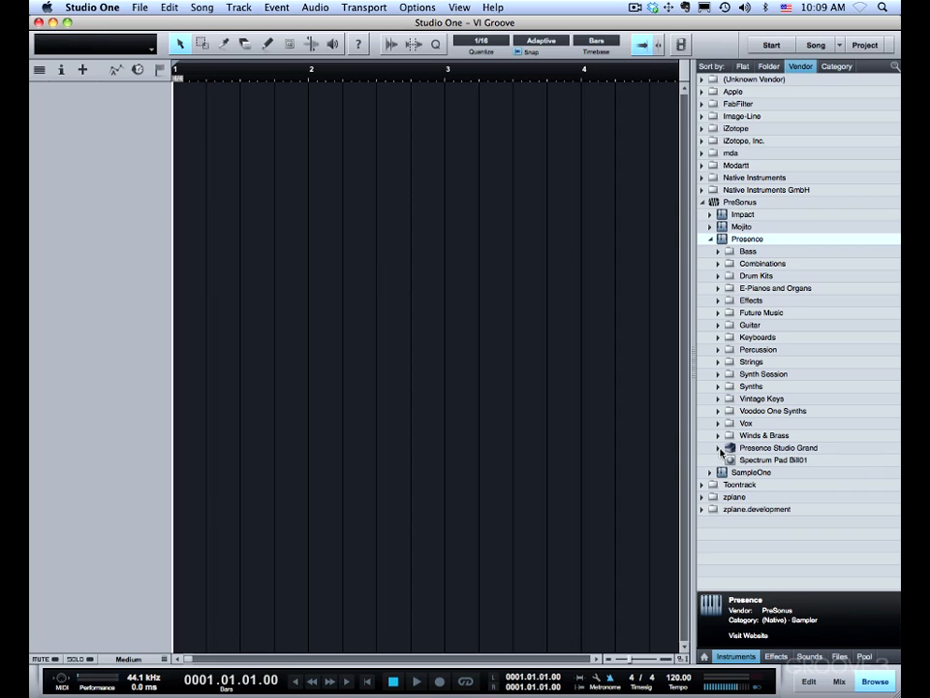
click(716, 449)
click(718, 449)
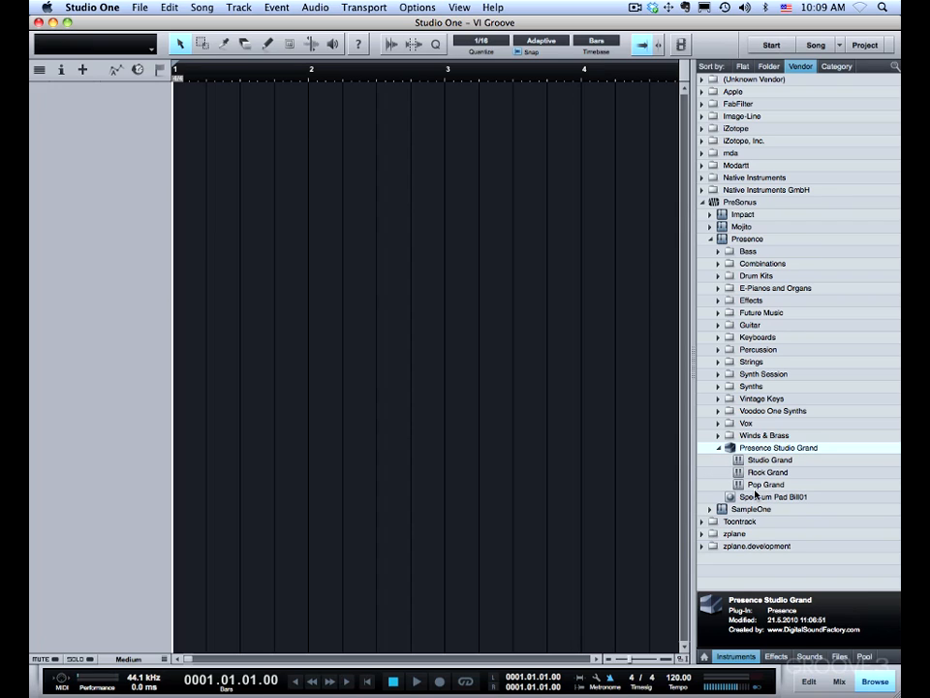
drag(765, 461, 278, 196)
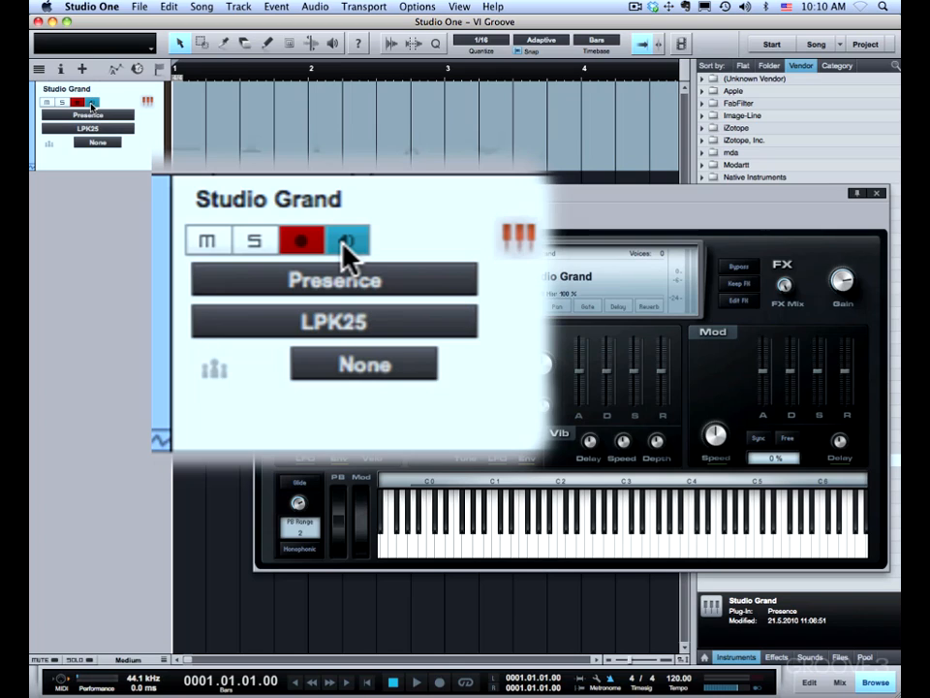
Turn the Studio Grand track's monitoring off and on, and close and reopen its instrument editor.
click(91, 102)
click(91, 103)
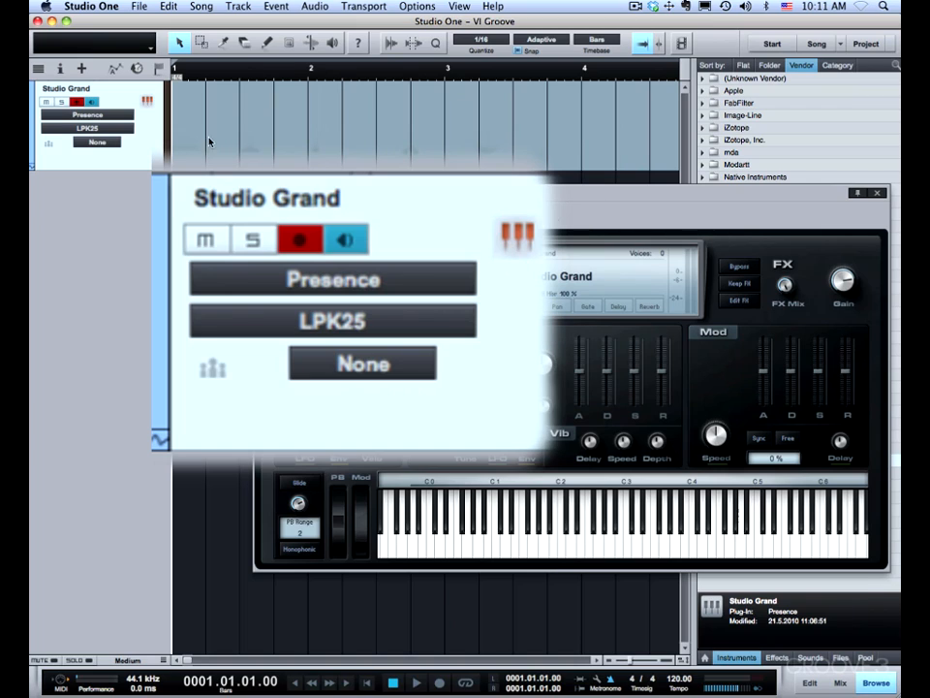
click(877, 193)
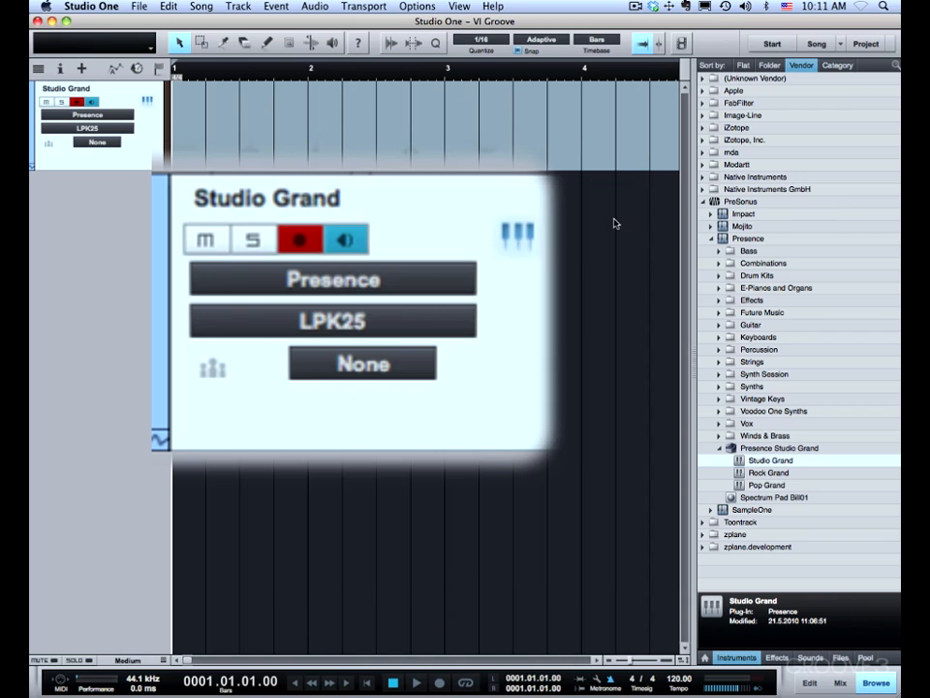
click(146, 100)
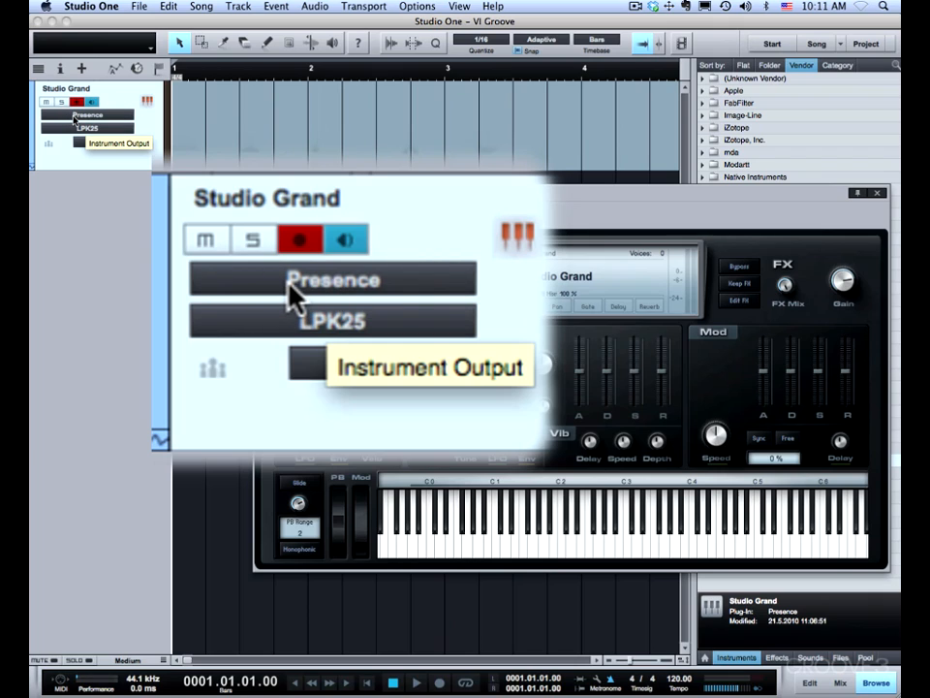
Select Presence as the Studio Grand track's instrument output and LPK25 as its input.
click(73, 118)
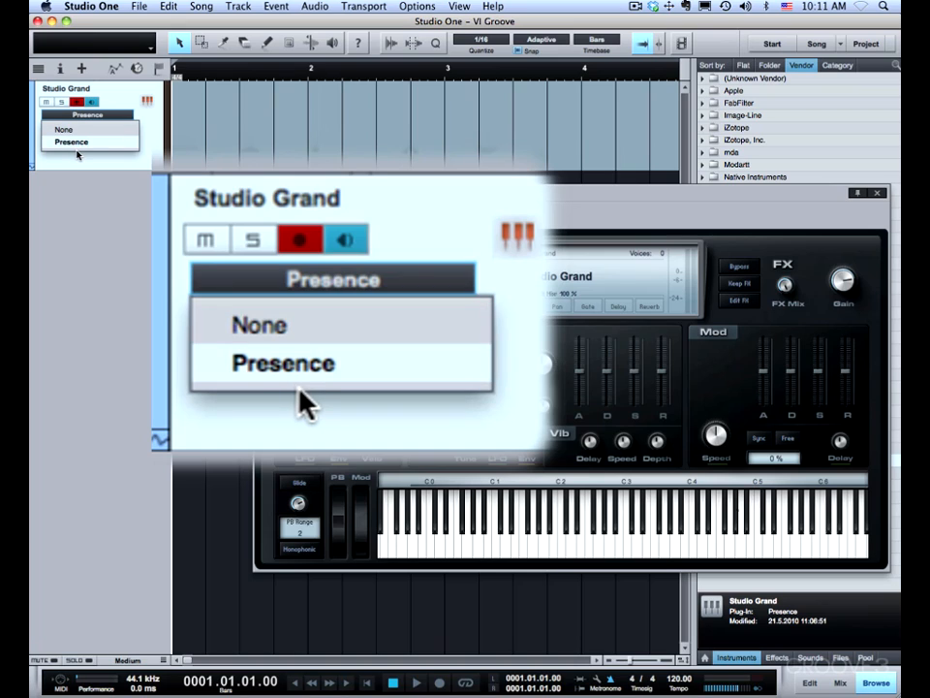
click(78, 145)
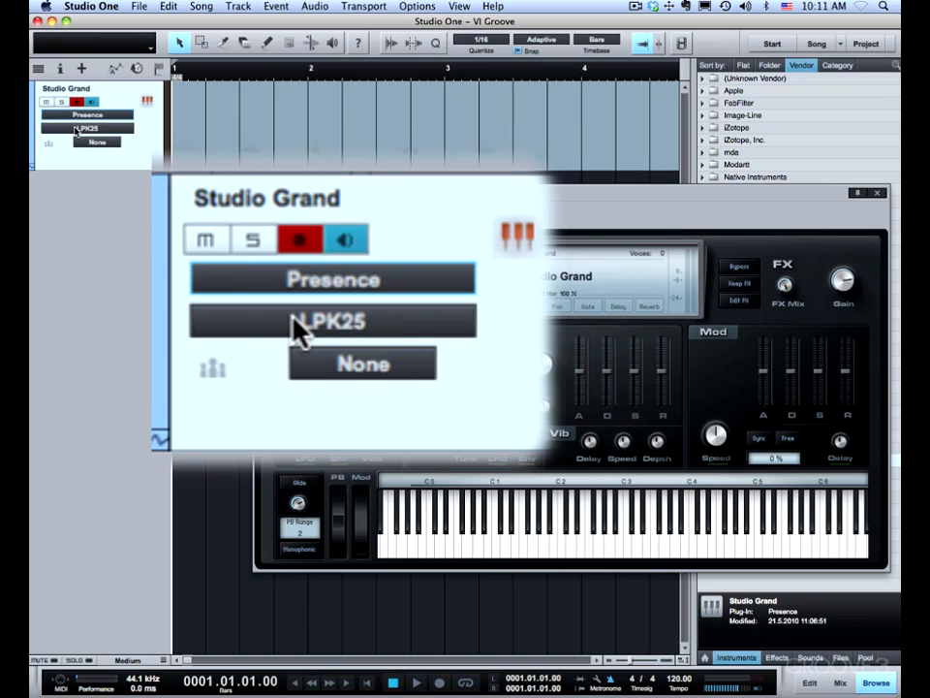
click(71, 129)
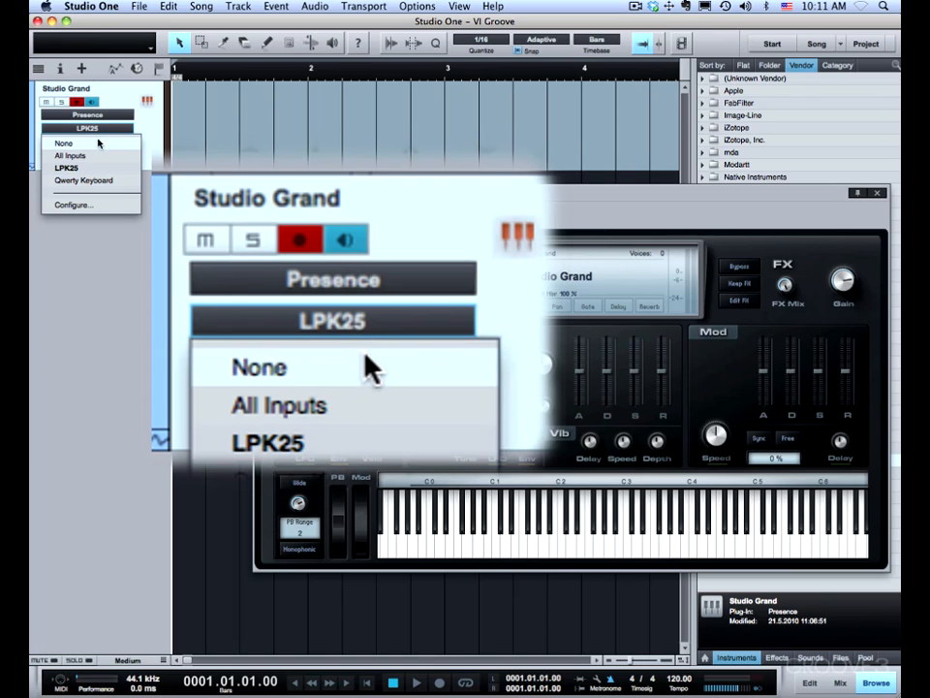
click(66, 168)
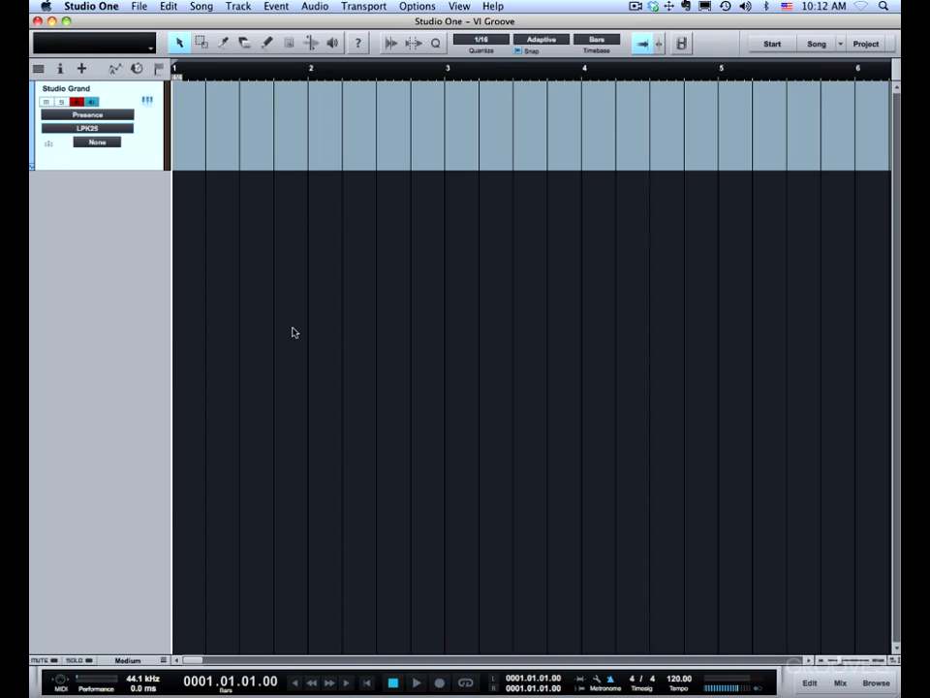
Show the Record Panel and set the recording mode to Record Mix.
click(459, 6)
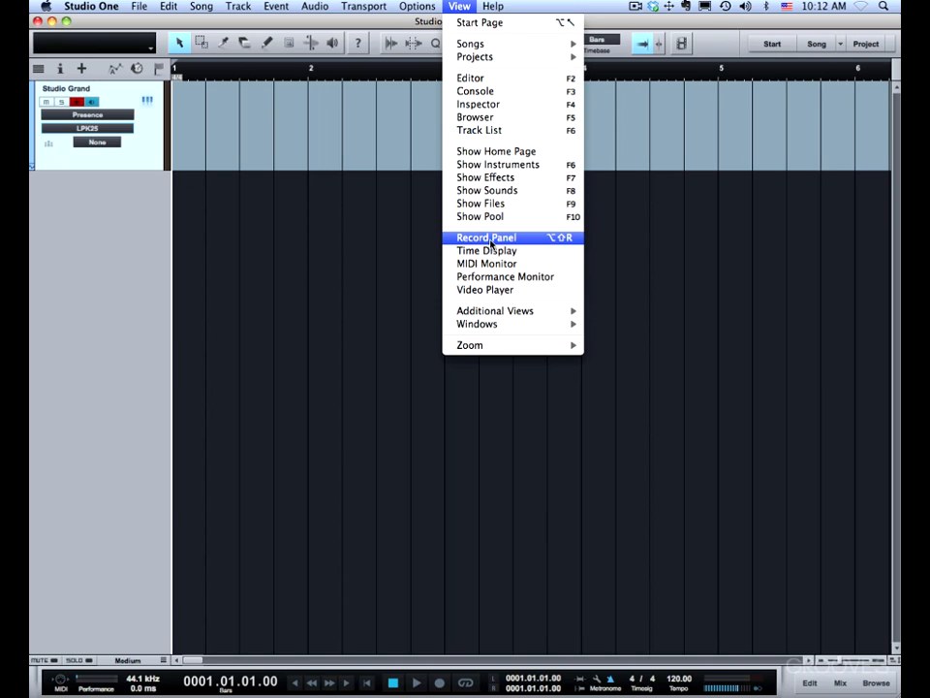
click(568, 240)
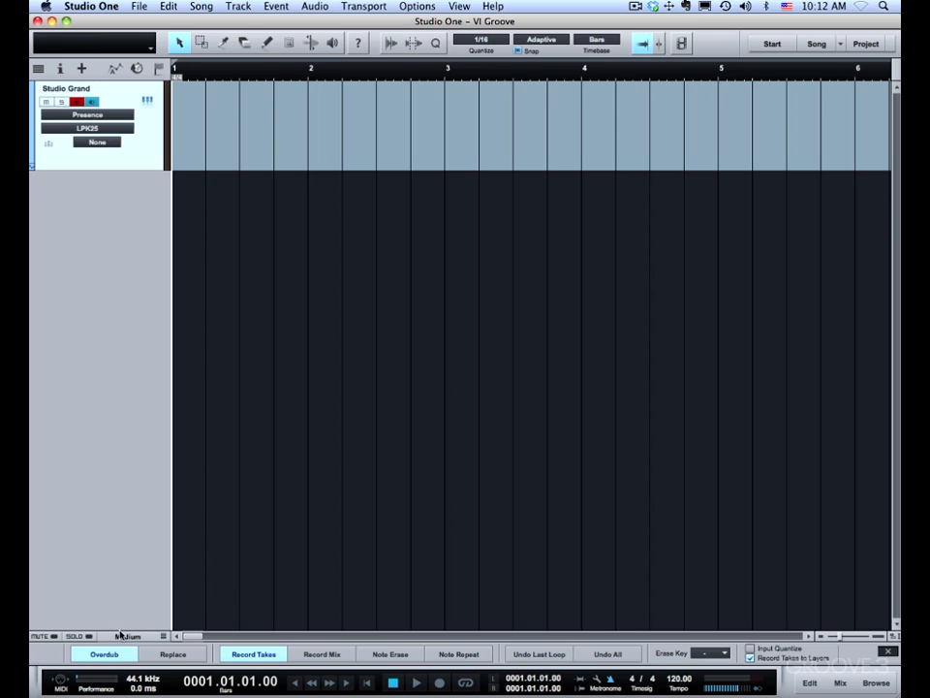
click(319, 655)
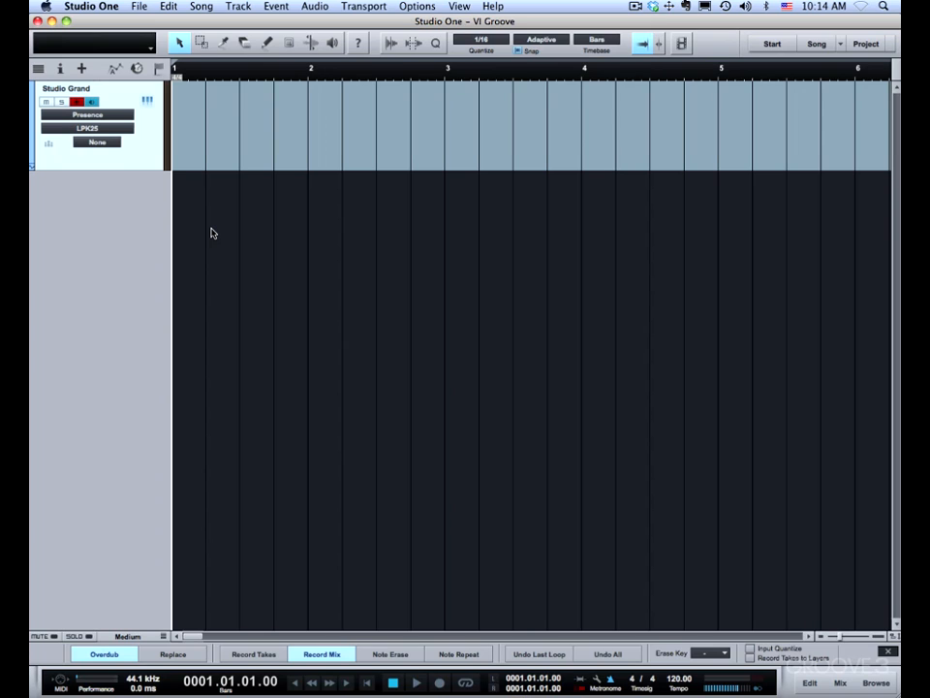
Record sustained chords on the Studio Grand track from bar 1 to about the middle of bar 7, and return to the song start.
key(space)
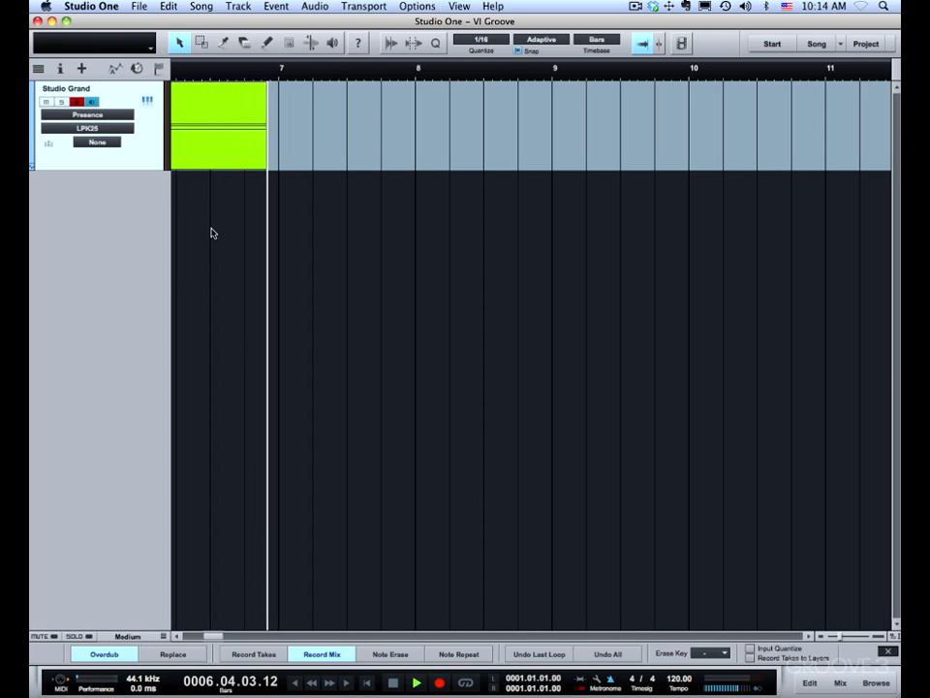
key(space)
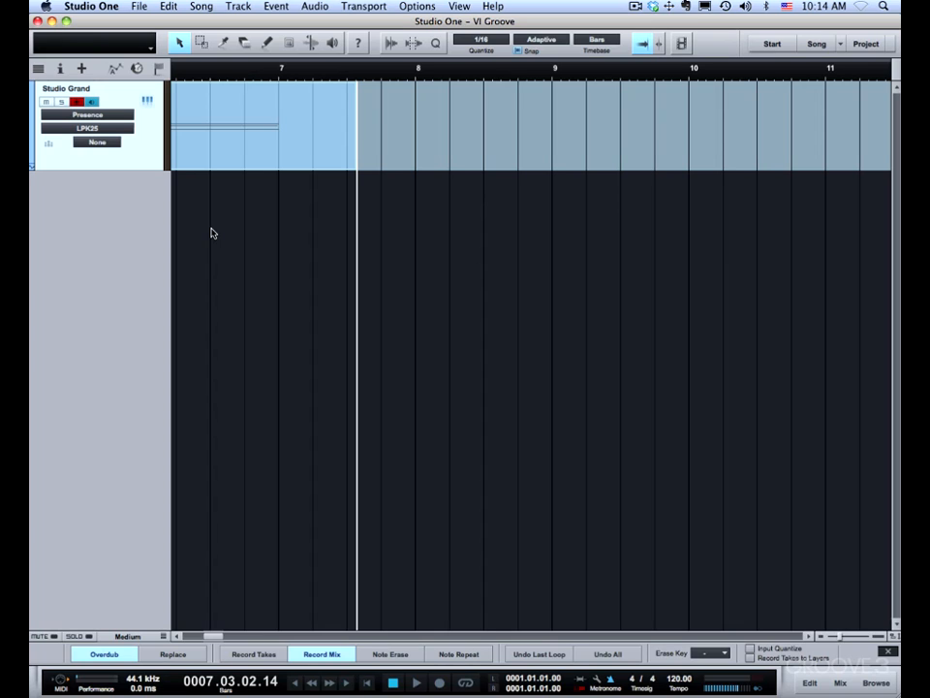
key(comma)
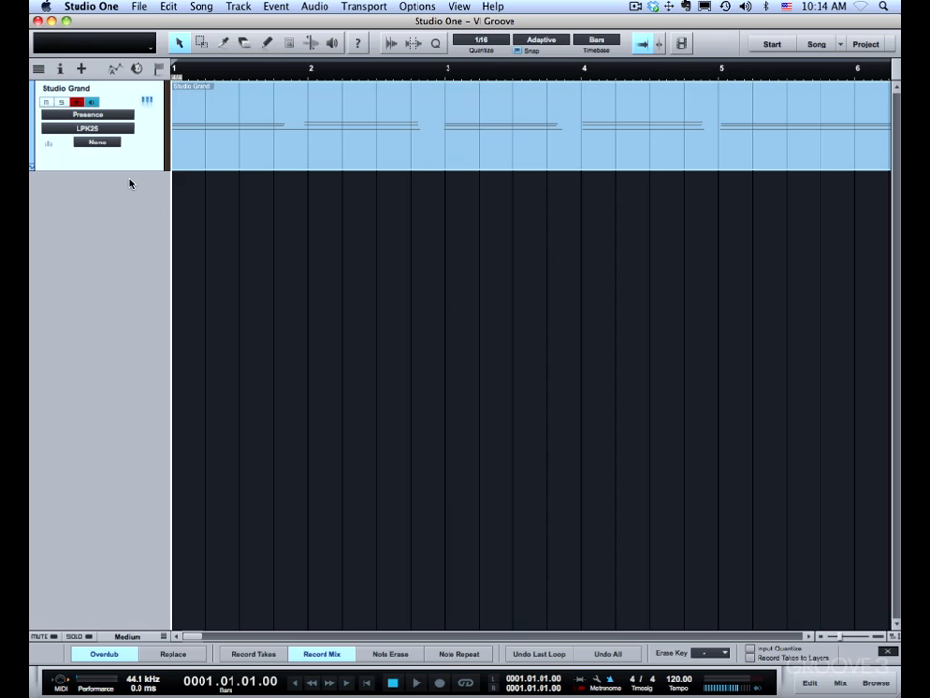
Enlarge the Studio Grand track's height and play back the recorded chords, returning to the song start when finished.
drag(131, 171, 135, 417)
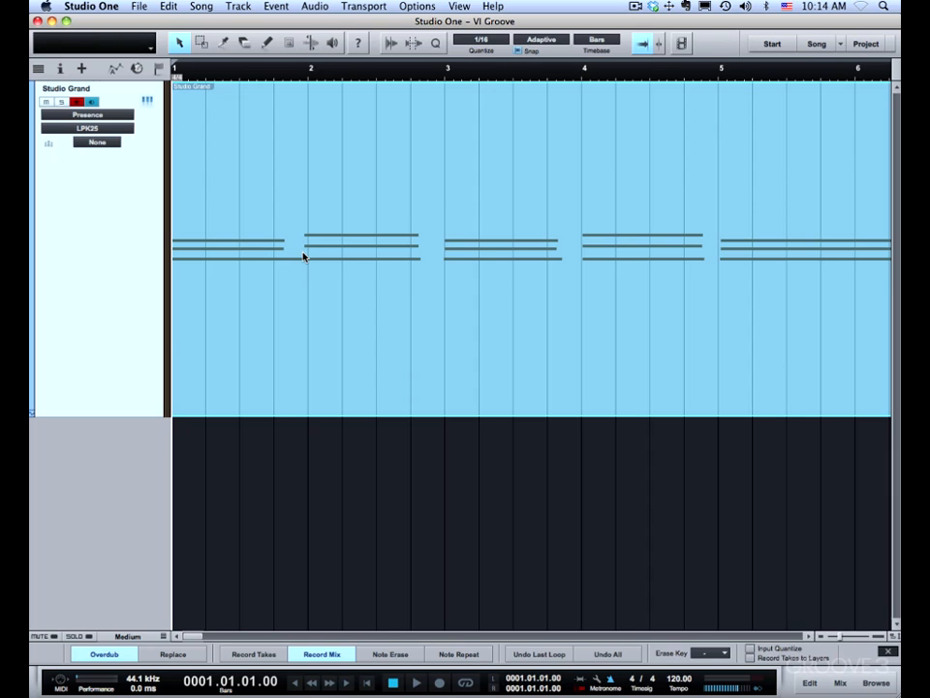
drag(296, 70, 294, 60)
key(space)
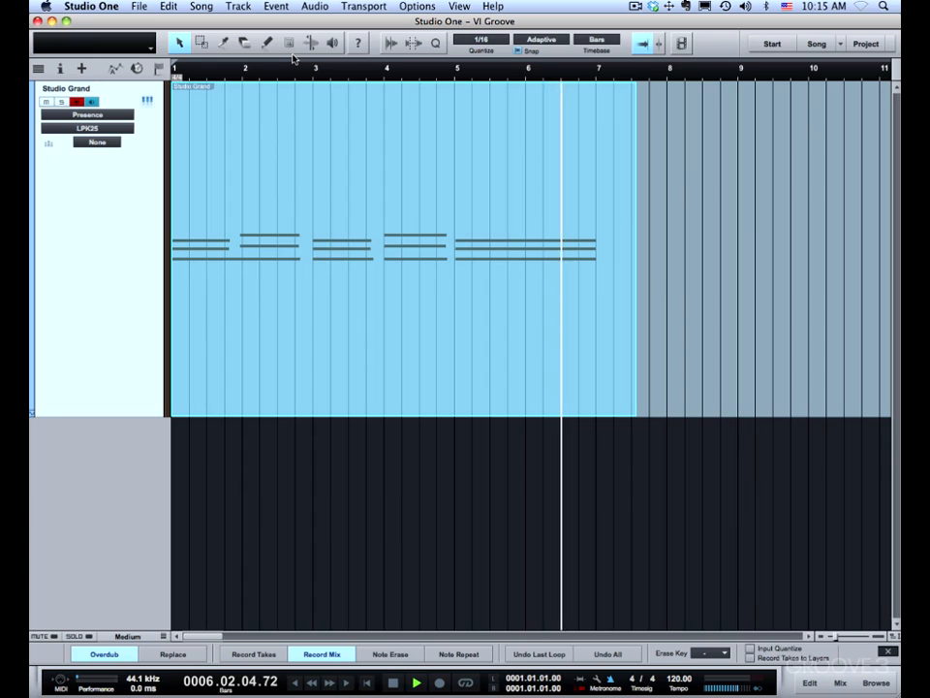
key(space)
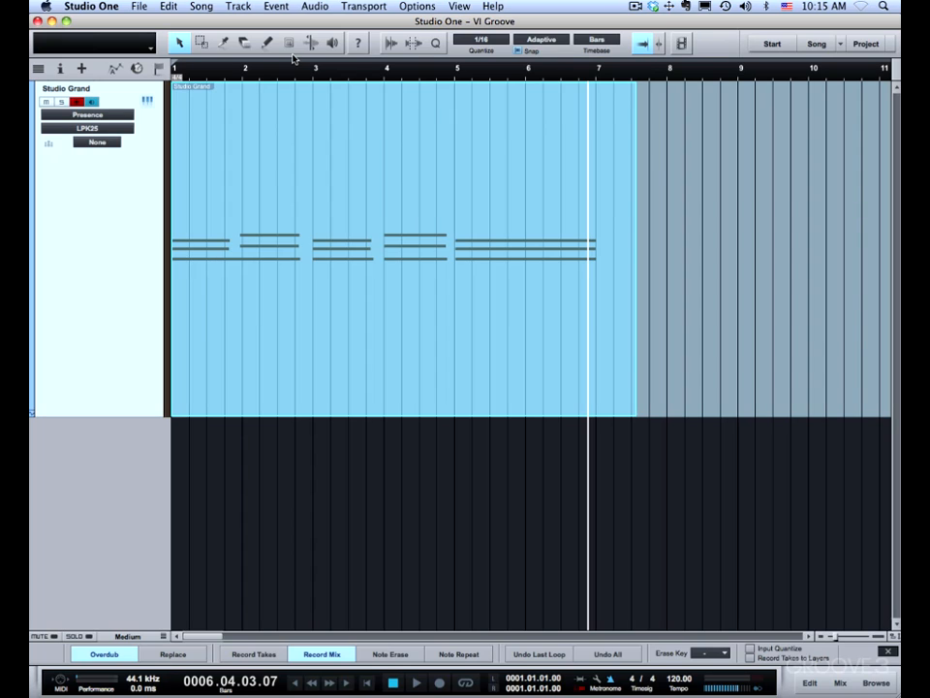
key(comma)
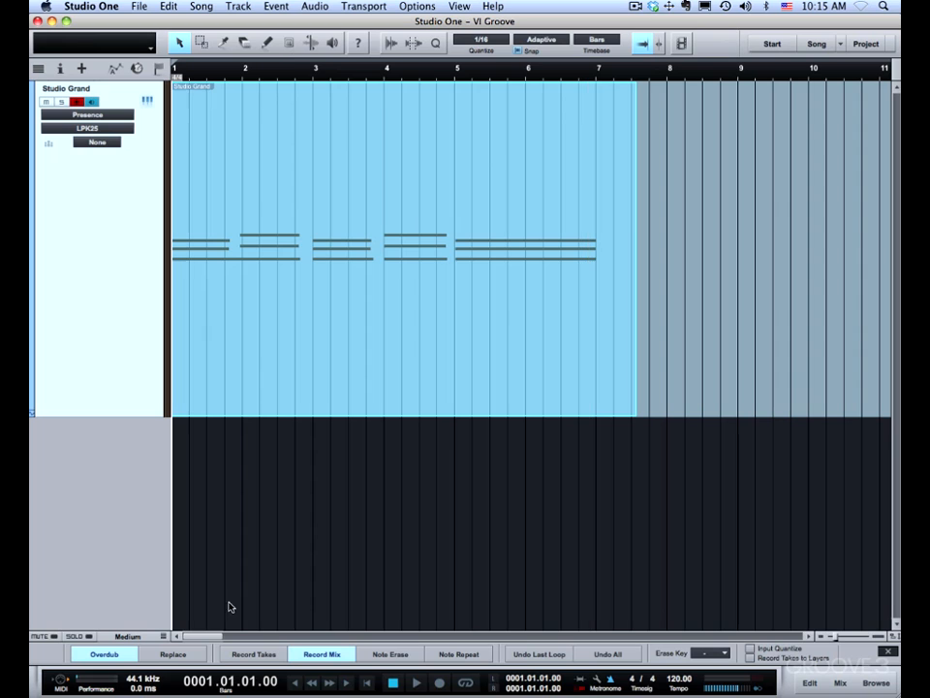
Try a device block size of 1024 samples in the audio setup options, and restore it to 64 samples.
click(89, 7)
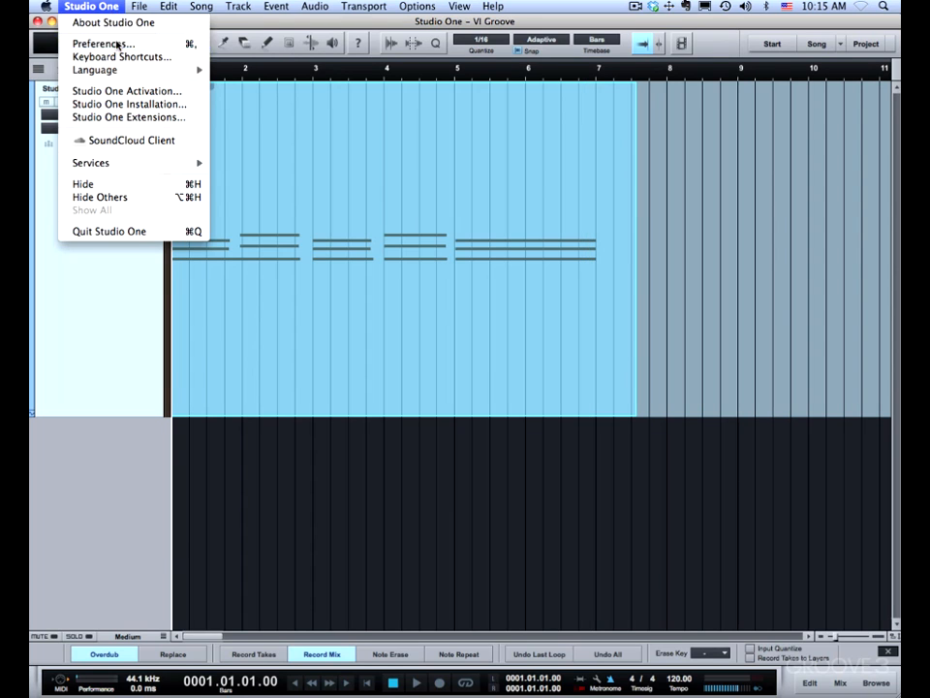
click(105, 44)
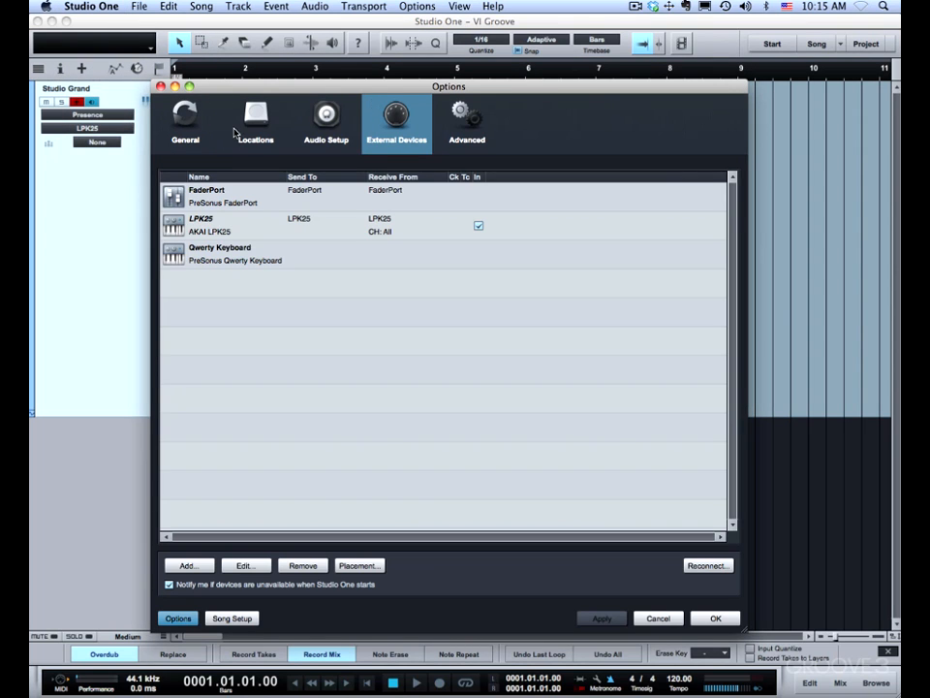
click(322, 140)
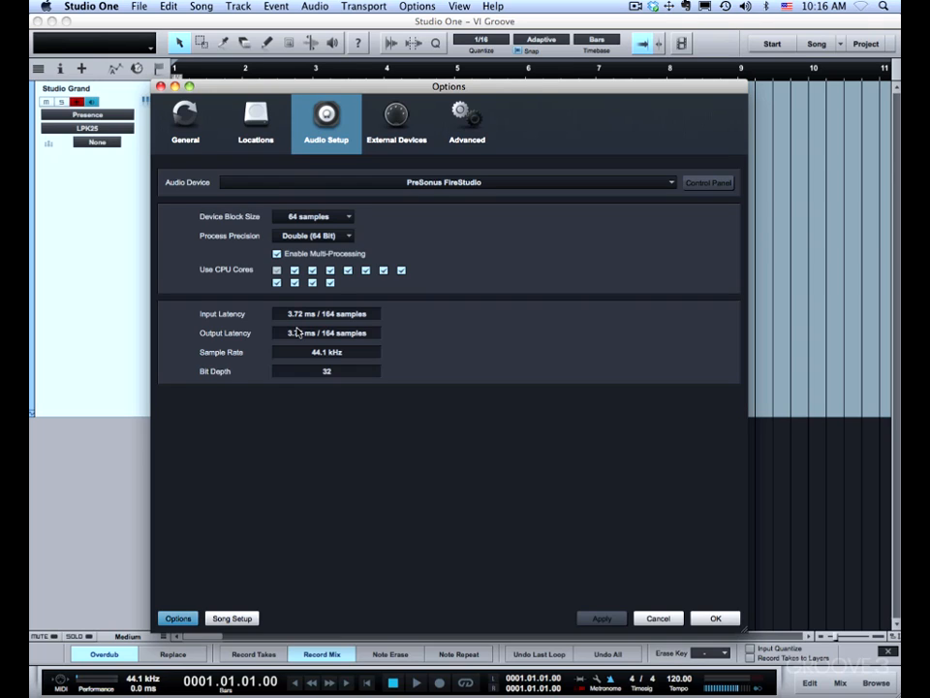
click(325, 217)
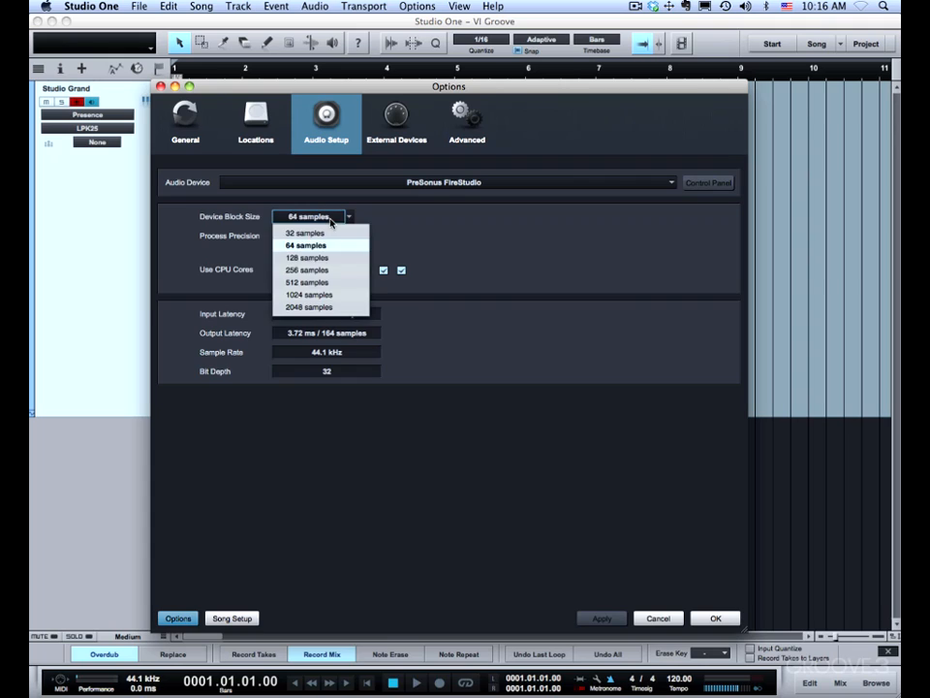
click(327, 295)
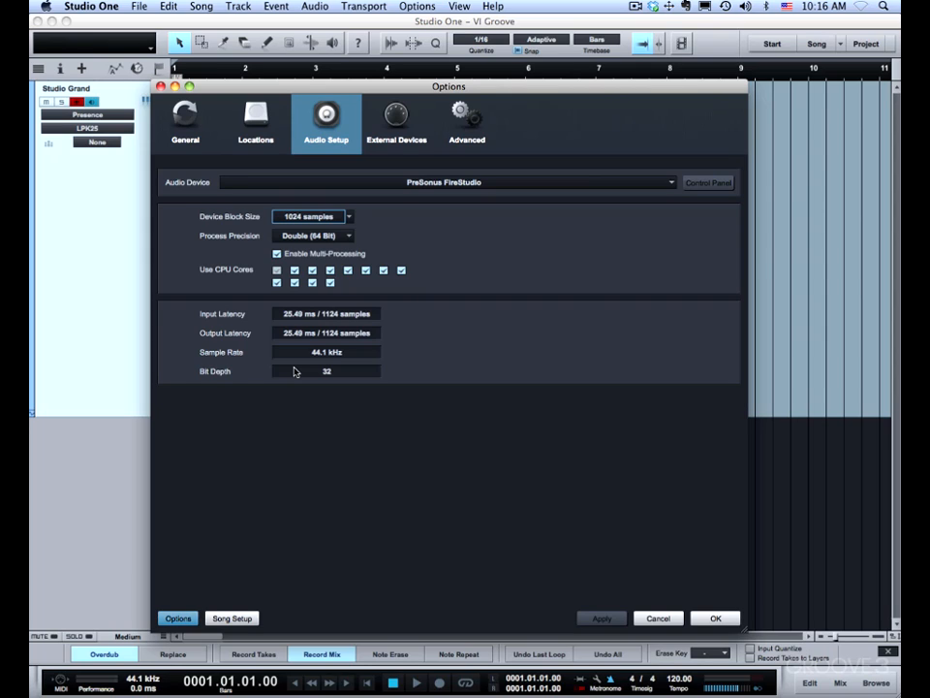
click(309, 216)
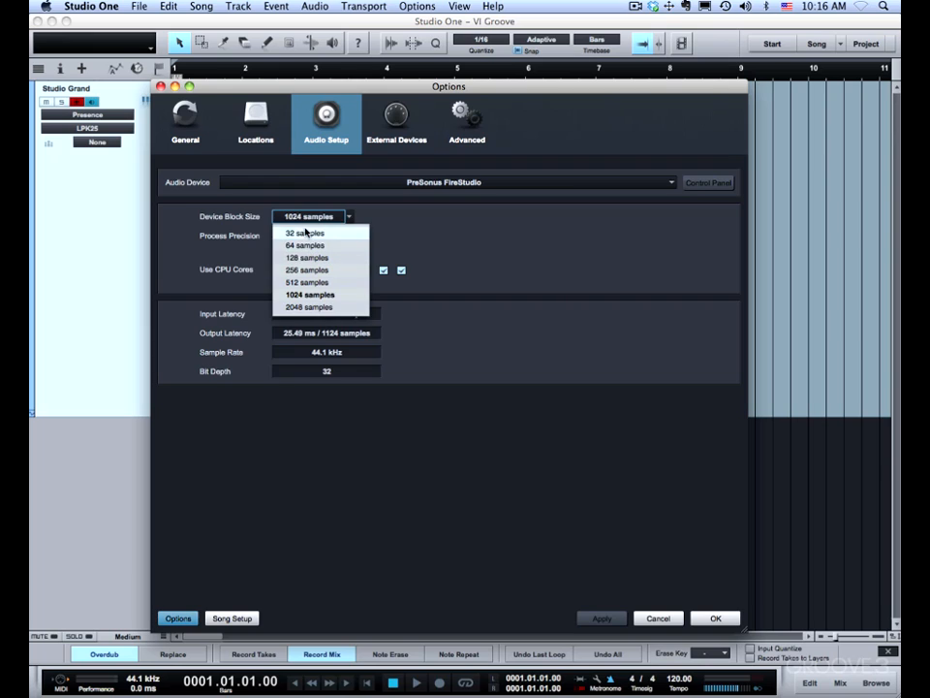
click(308, 246)
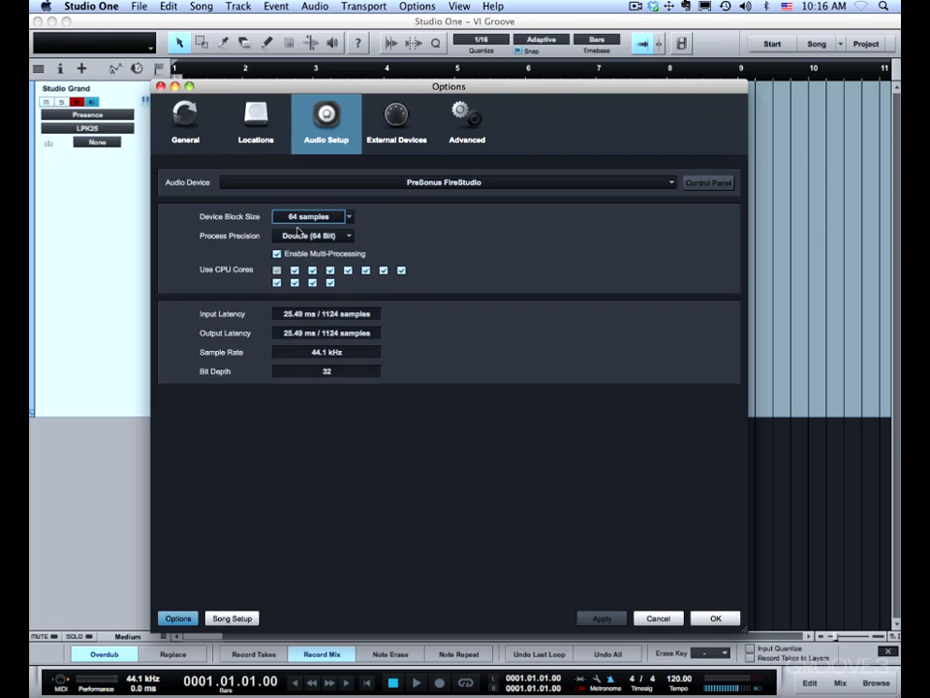
click(714, 617)
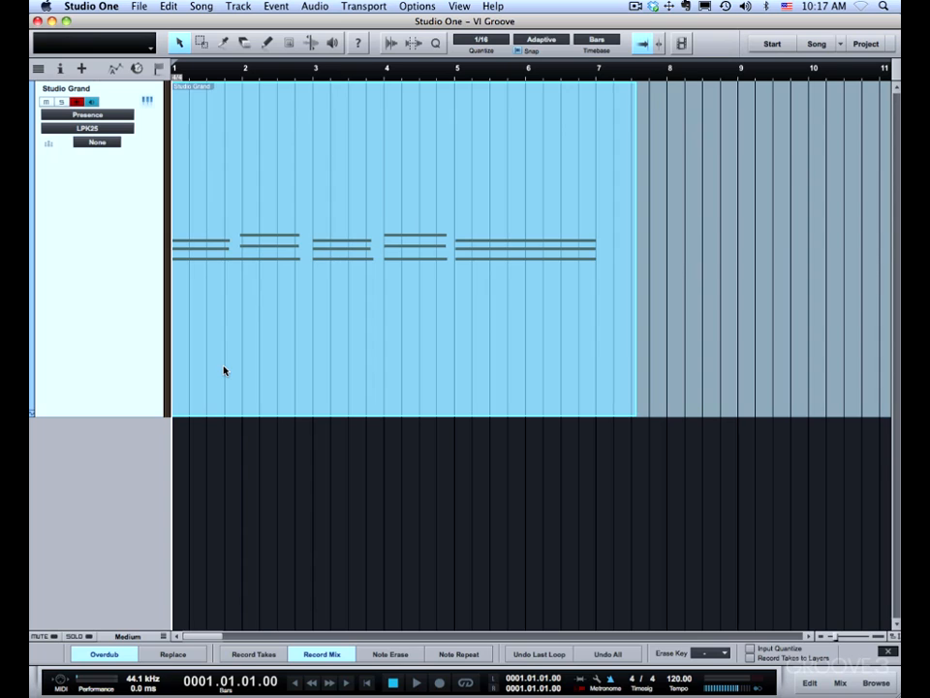
Overdub a single-note bass part beneath the chords from bar 1 to near the end of bar 7.
key(space)
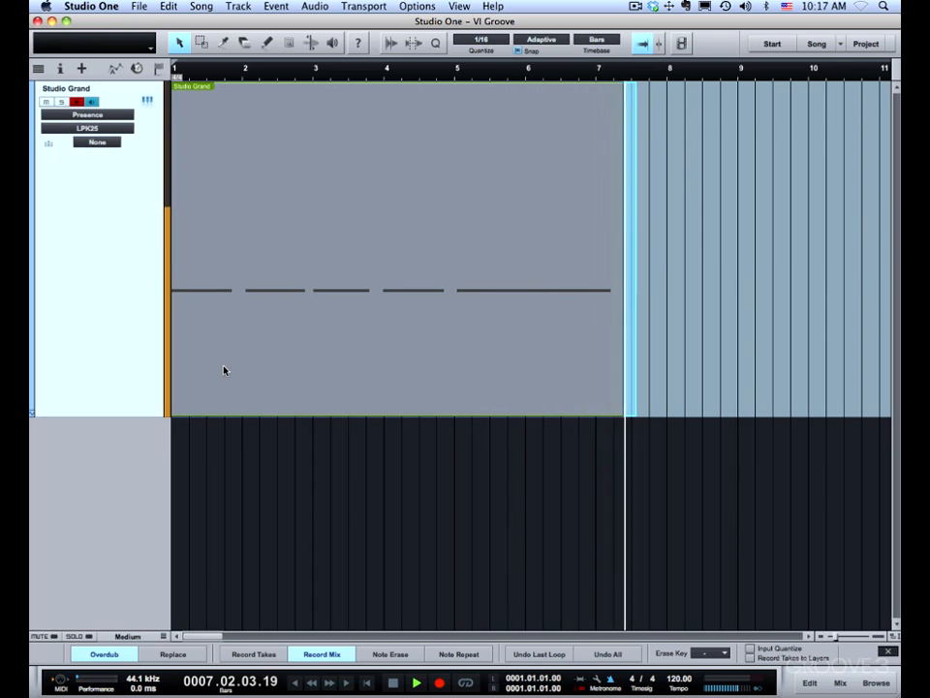
key(space)
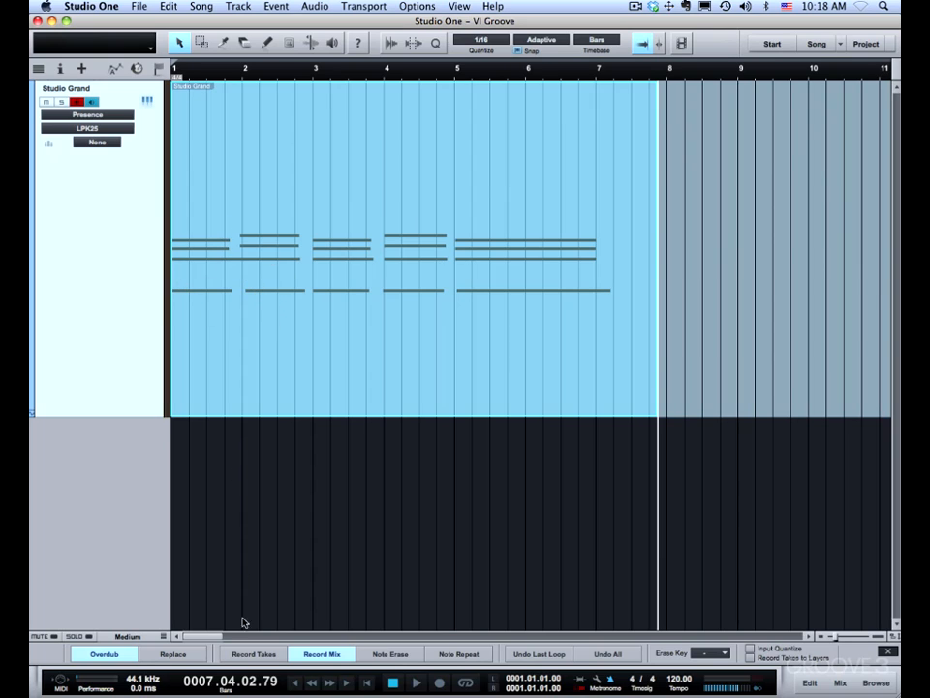
Switch recording to Replace mode and record new chords over the existing Studio Grand part from bar 1 to bar 4.
click(176, 654)
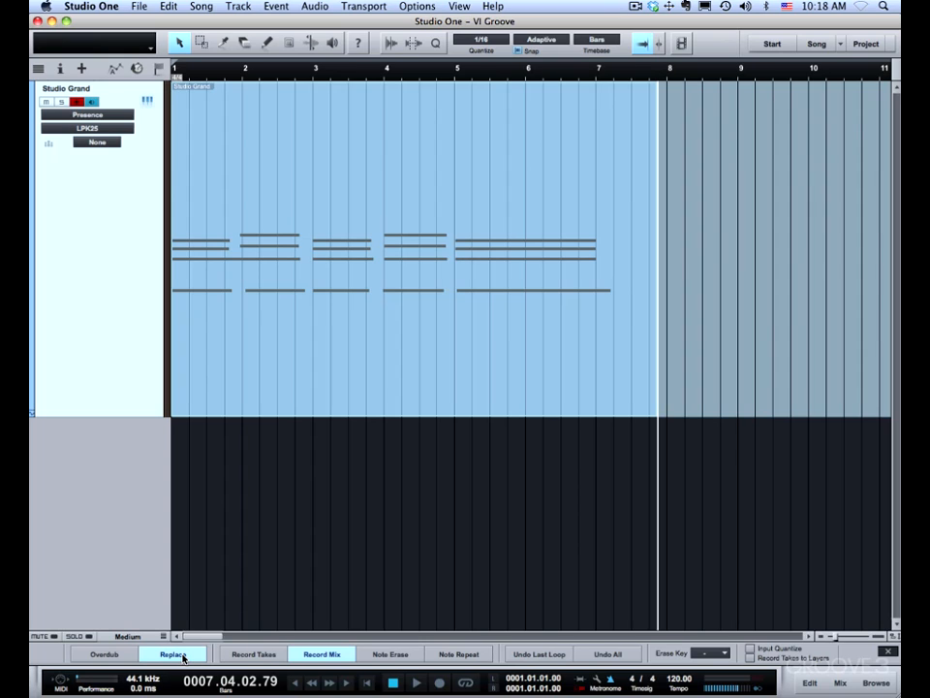
key(comma)
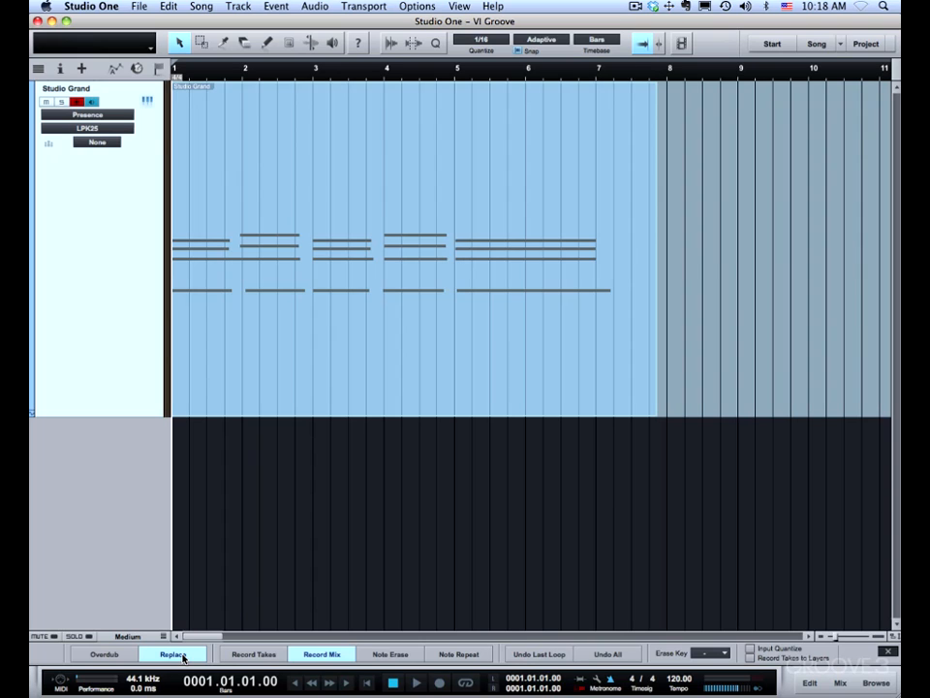
key(space)
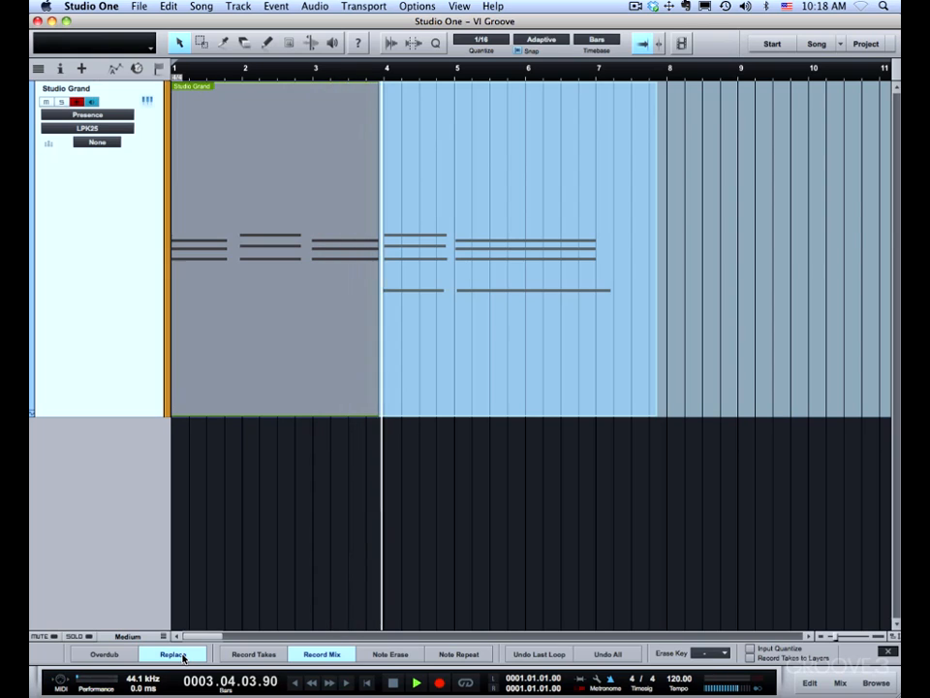
key(space)
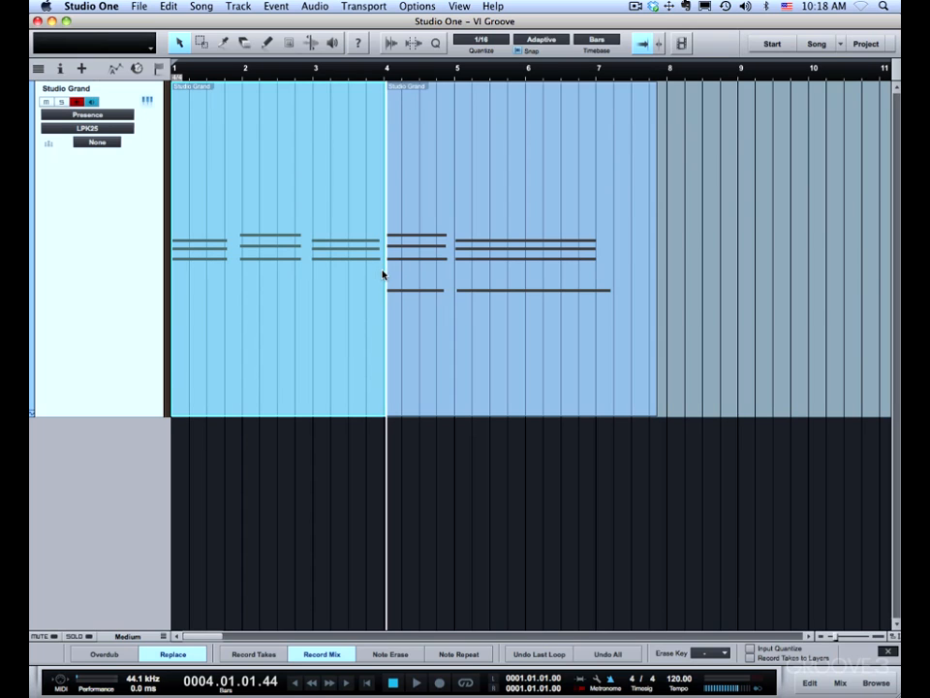
Try trimming the new recording's end to just before bar 2 and extending the older part's start back to just after bar 2.
drag(383, 270, 233, 267)
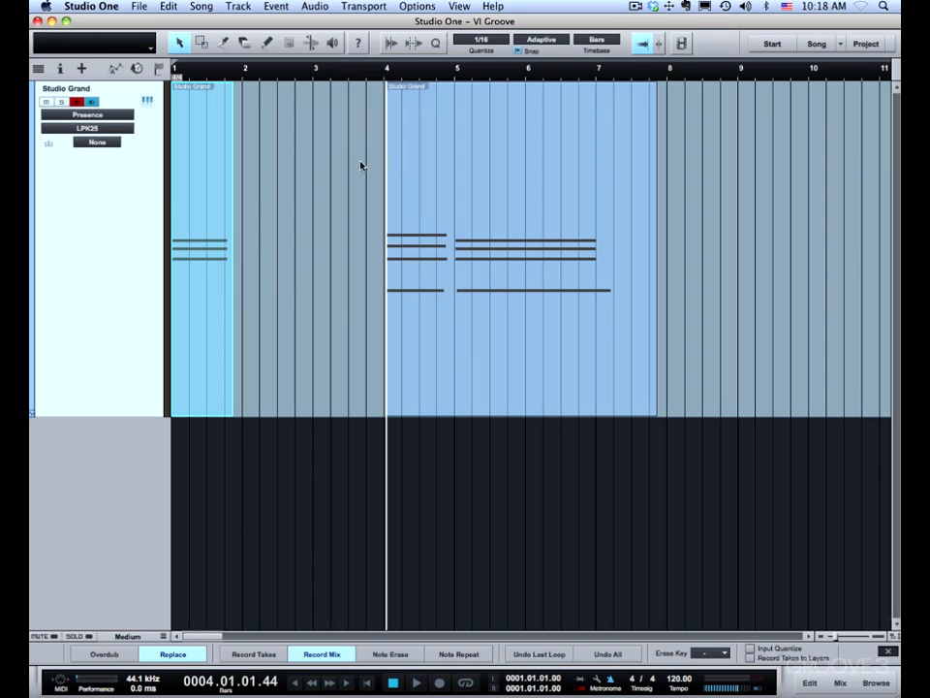
drag(386, 166, 258, 176)
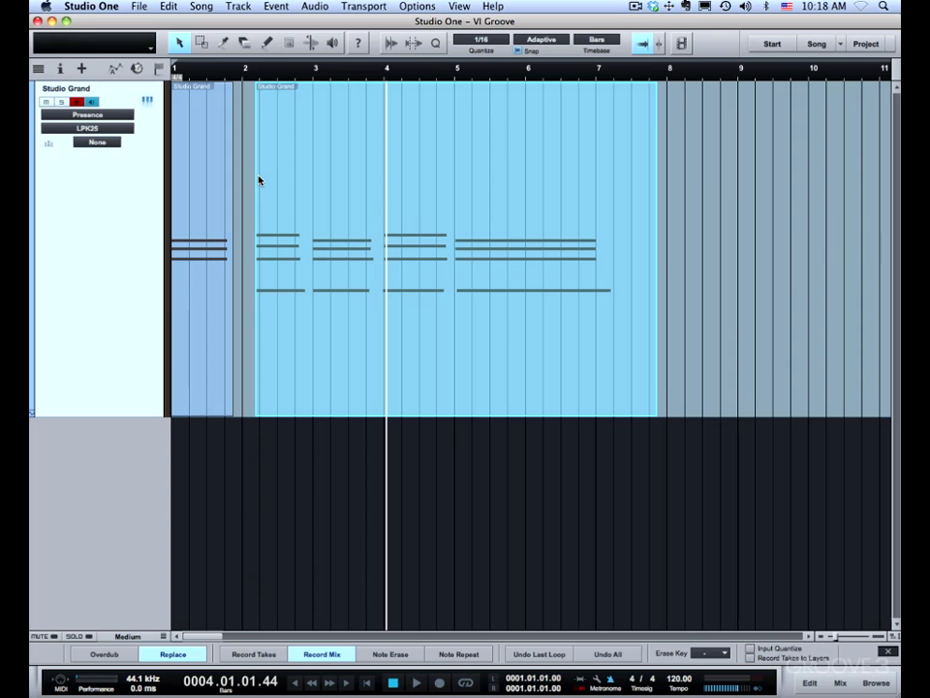
click(266, 456)
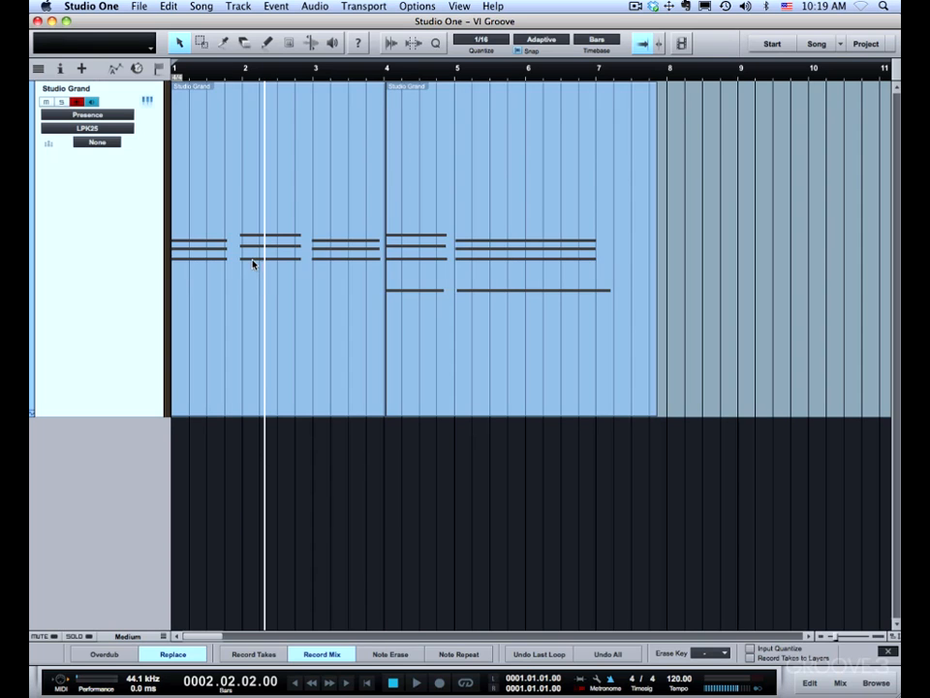
Set the quantize value to 1/4 and turn on Input Quantize, with playback position at the song start.
drag(233, 82, 234, 138)
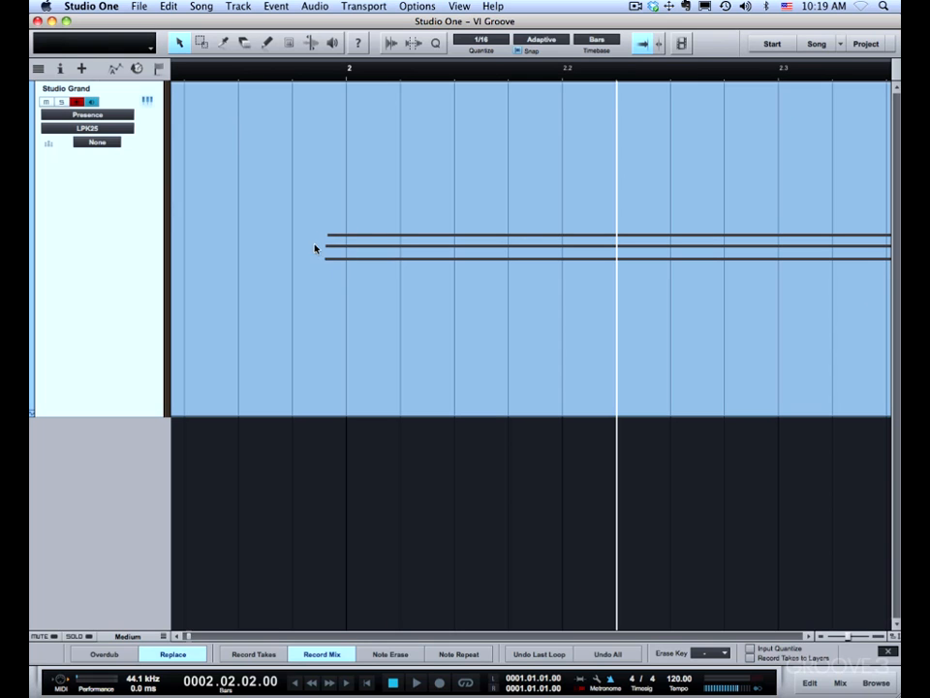
drag(334, 61, 316, 25)
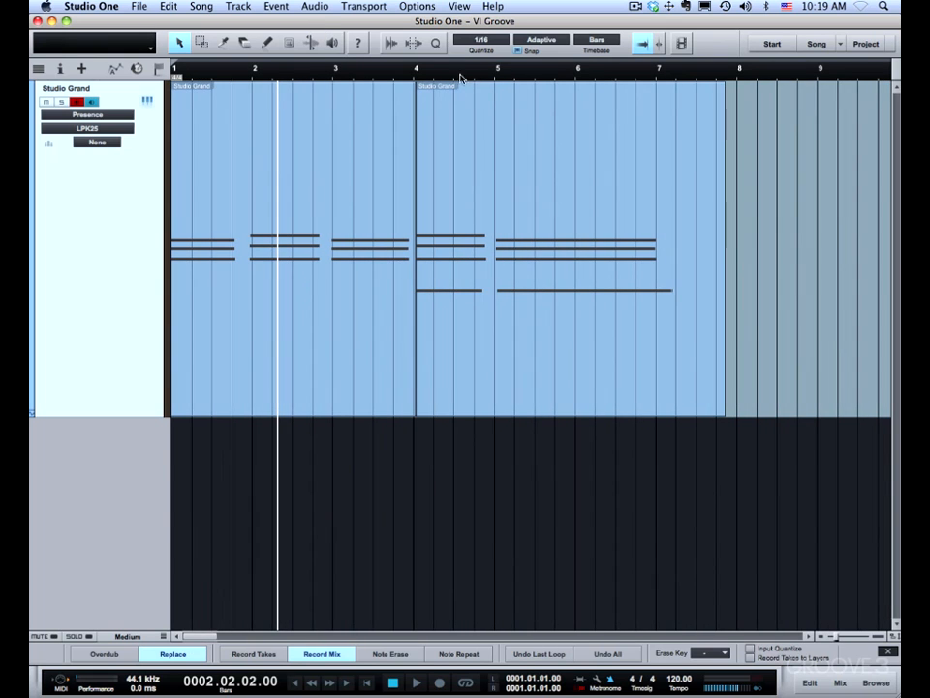
drag(504, 83, 469, 215)
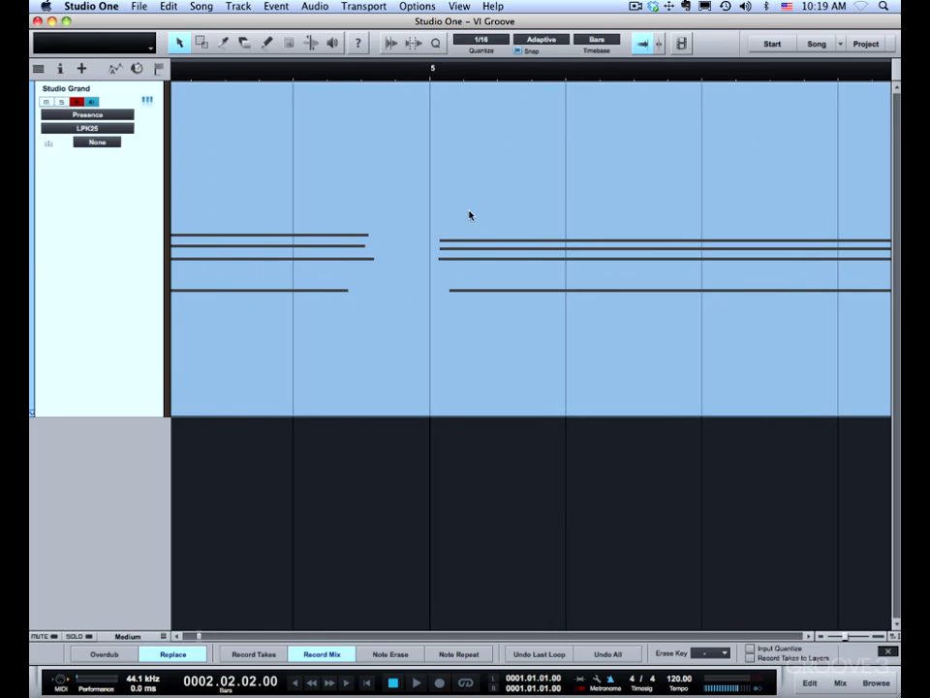
drag(430, 72, 416, 42)
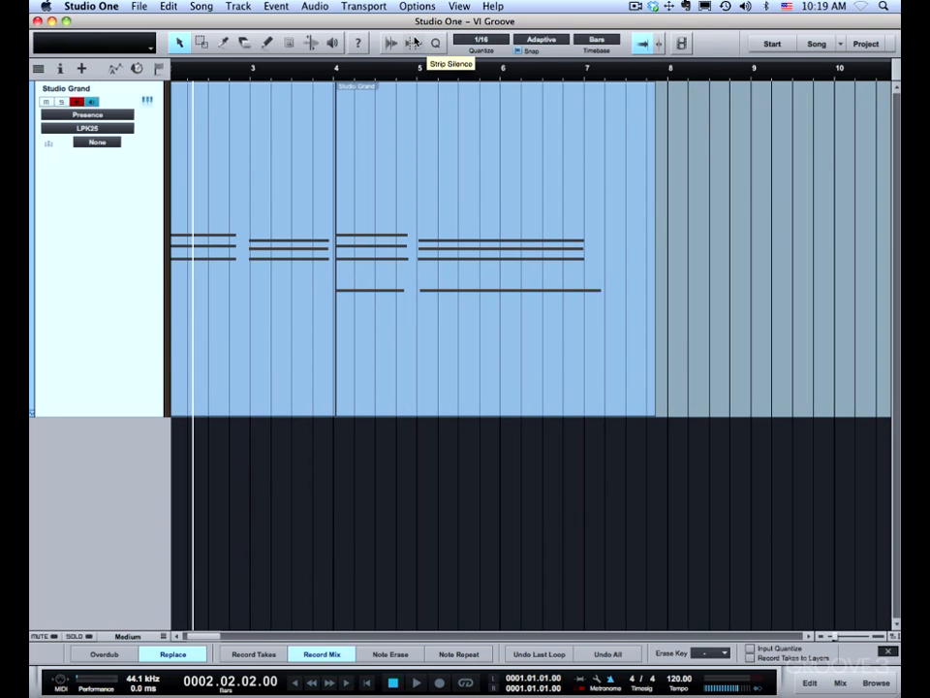
key(comma)
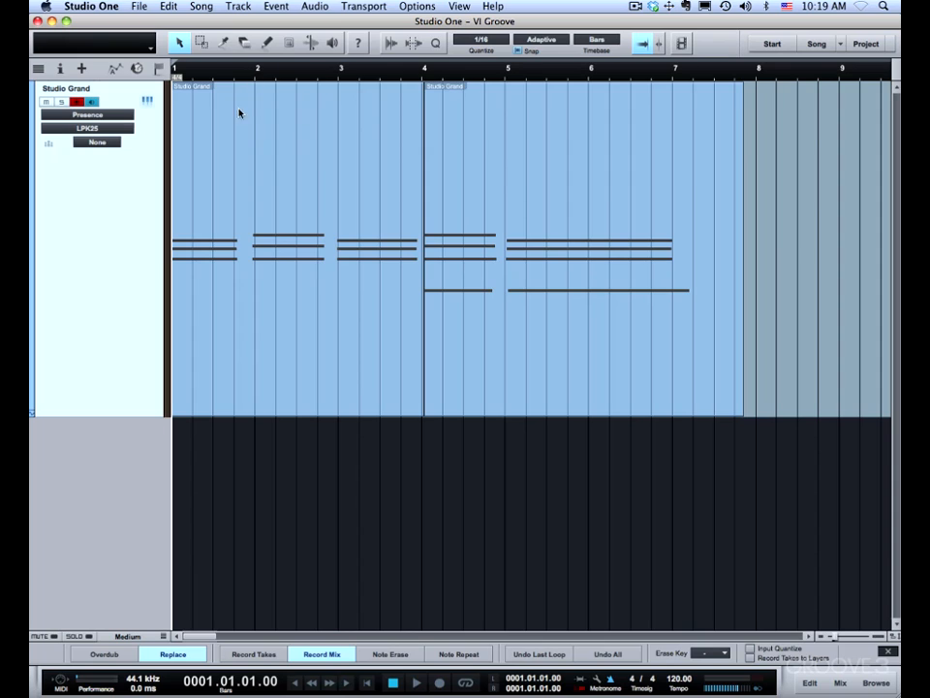
click(480, 43)
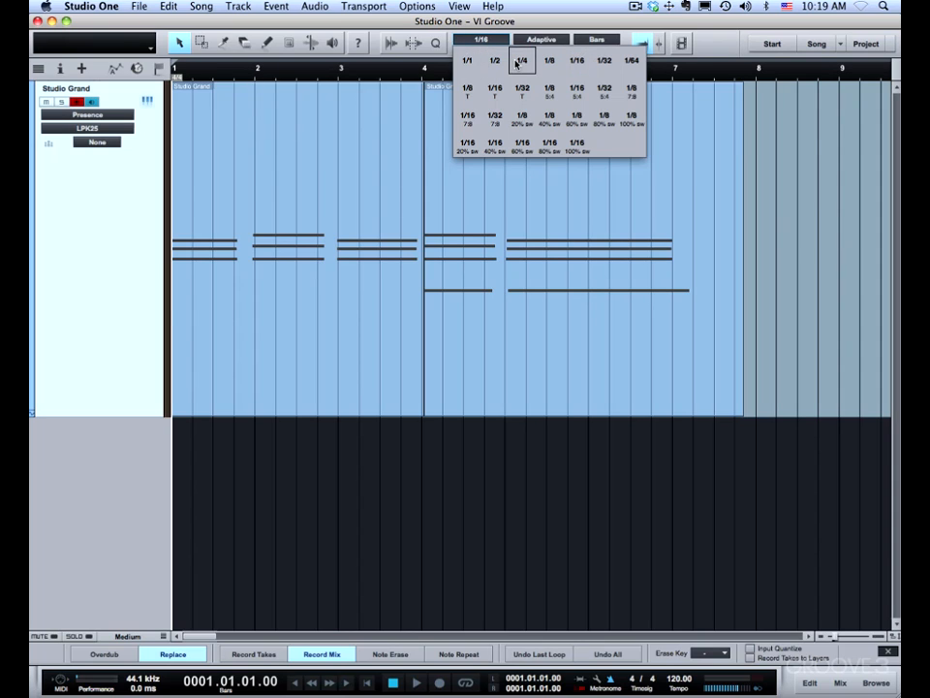
click(522, 61)
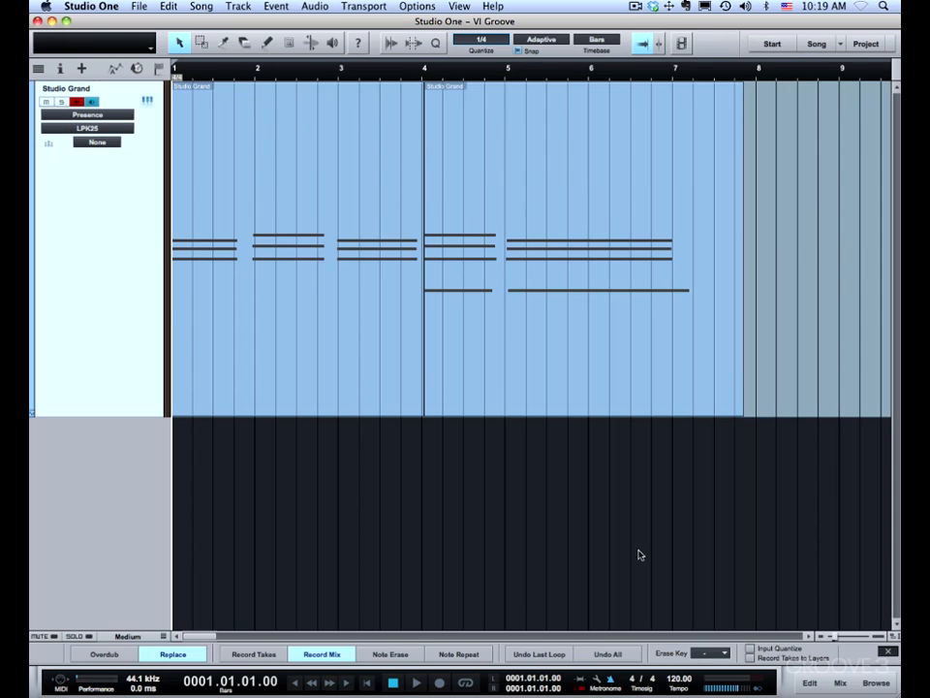
click(749, 649)
Delete both recorded parts and record the chords again with Input Quantize from bar 1 to about the middle of bar 7.
key(super+a)
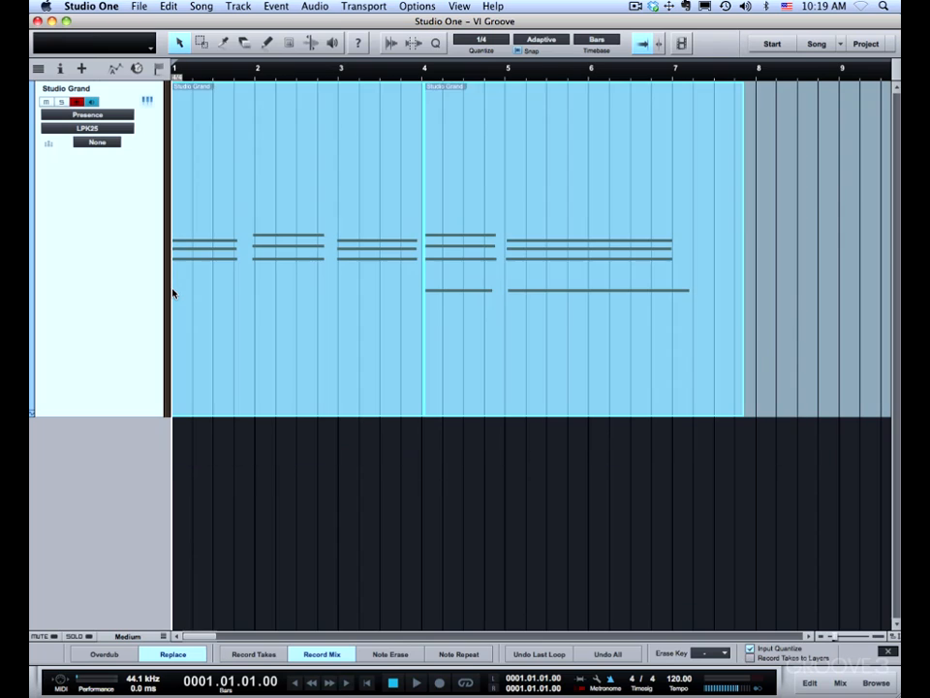
key(Delete)
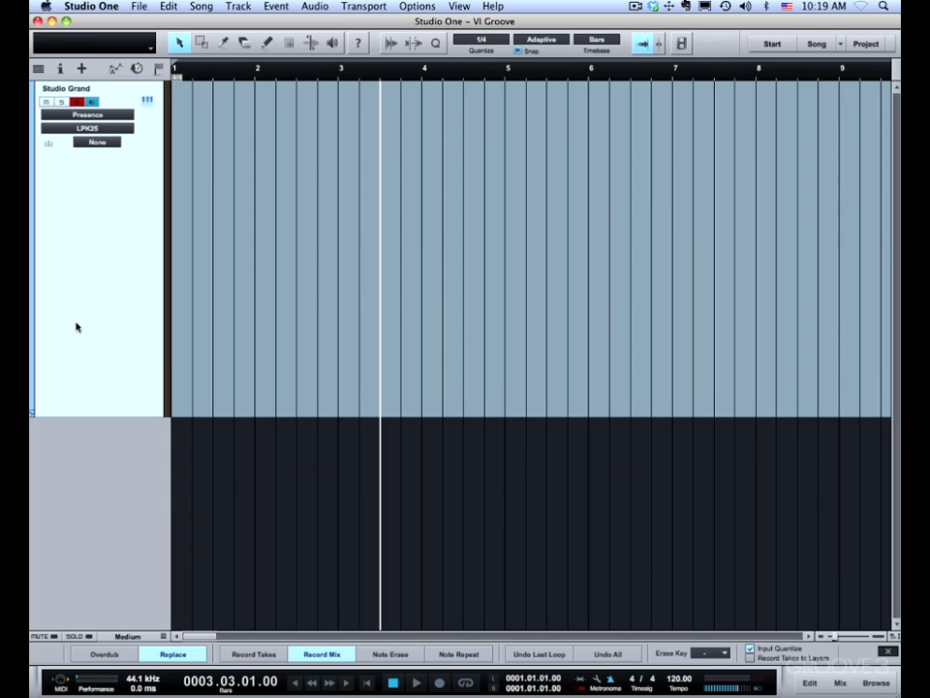
key(comma)
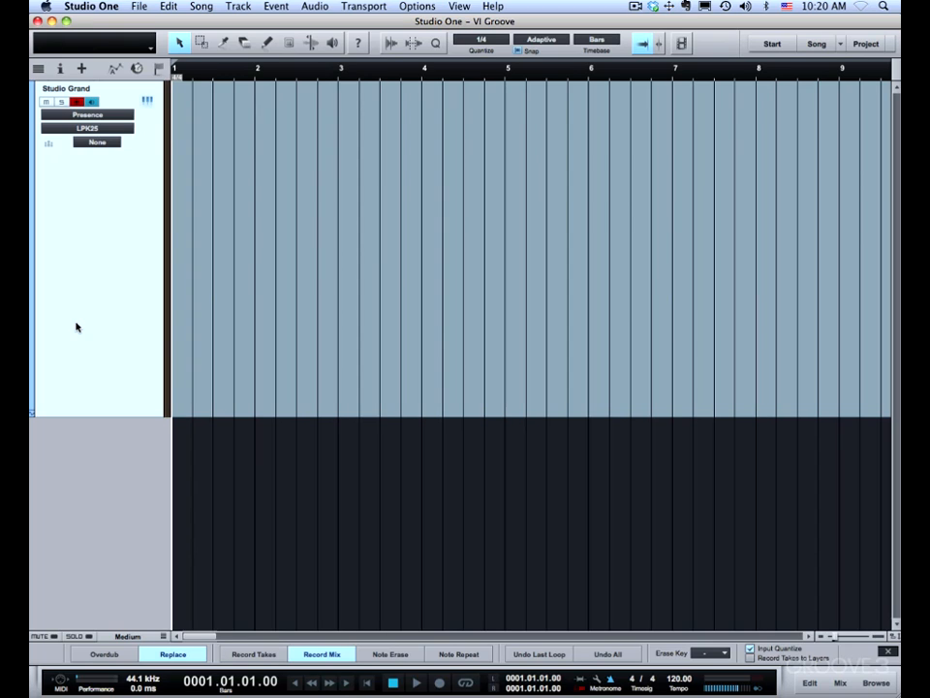
key(space)
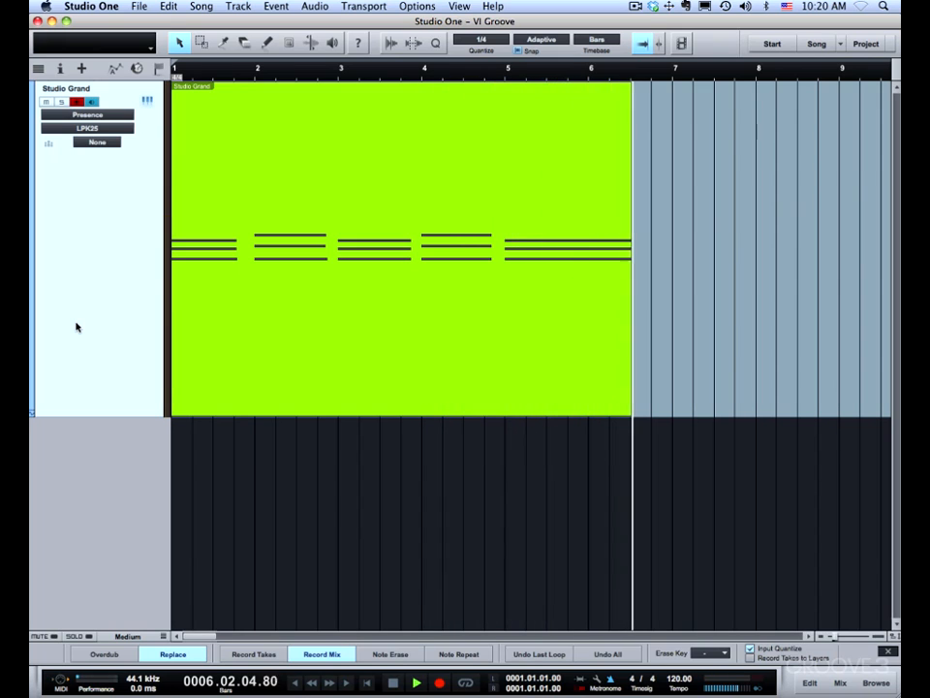
key(space)
Play back the newly recorded chords from the song start to about bar 6.
drag(250, 75, 272, 176)
drag(272, 130, 260, 68)
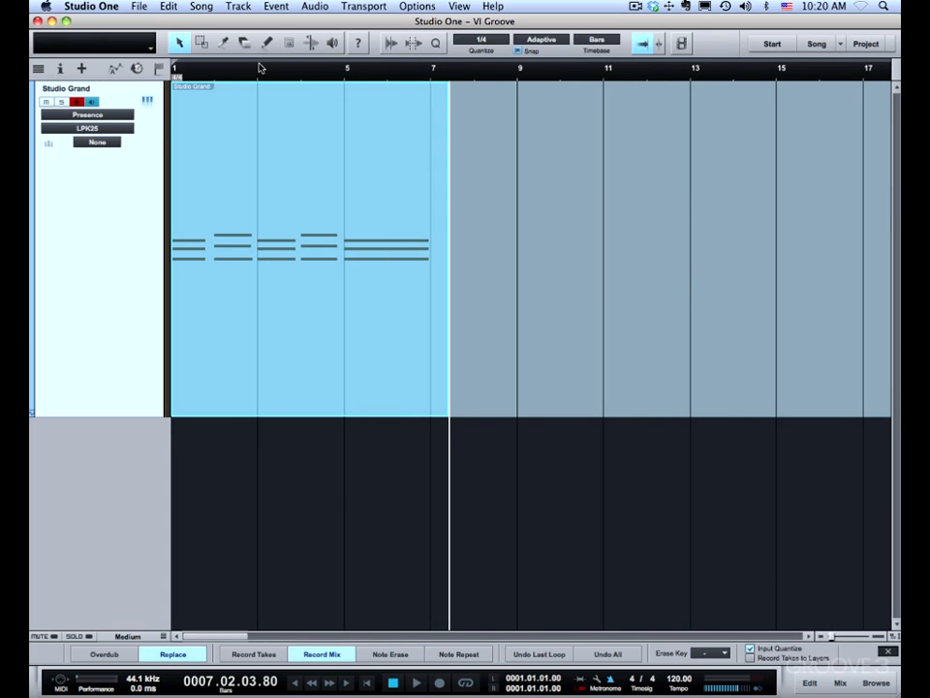
key(comma)
key(space)
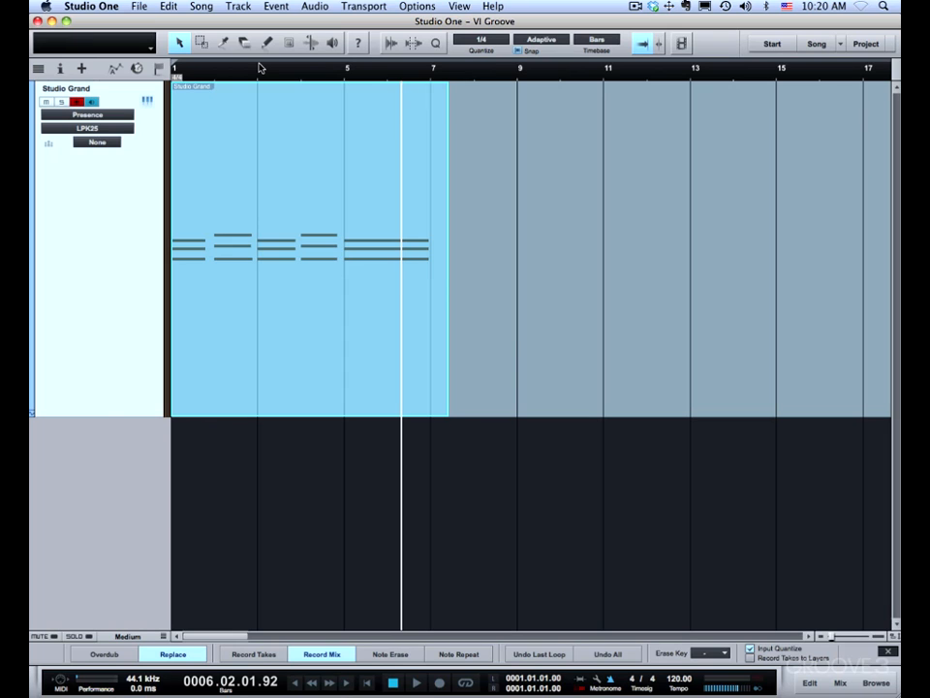
Return to the song start and examine how the chord at bar 4 lines up with the grid.
scroll(259, 69, down, 10)
scroll(260, 69, up, 1)
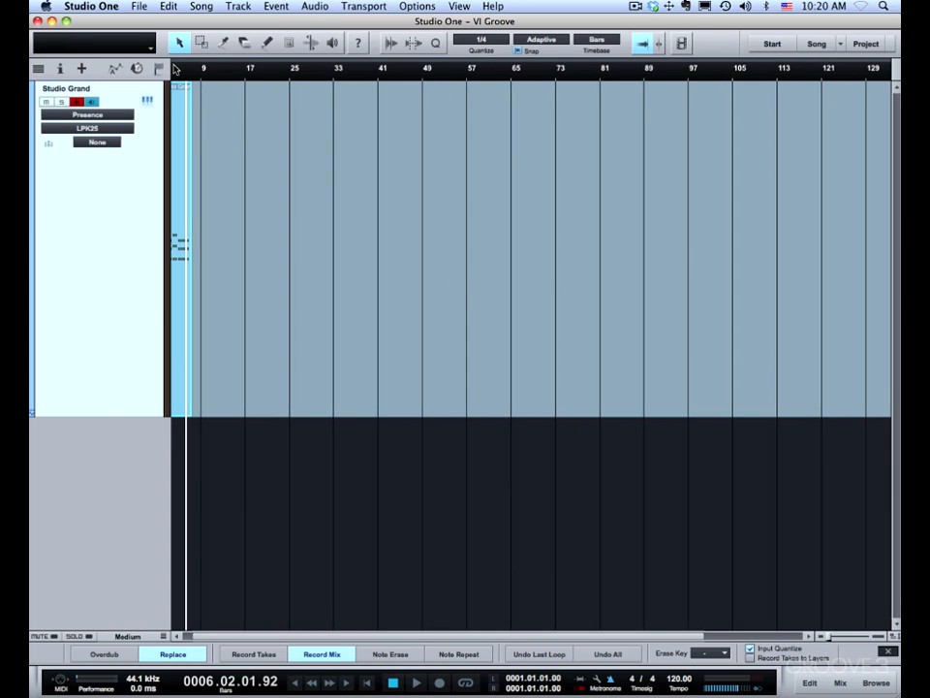
key(comma)
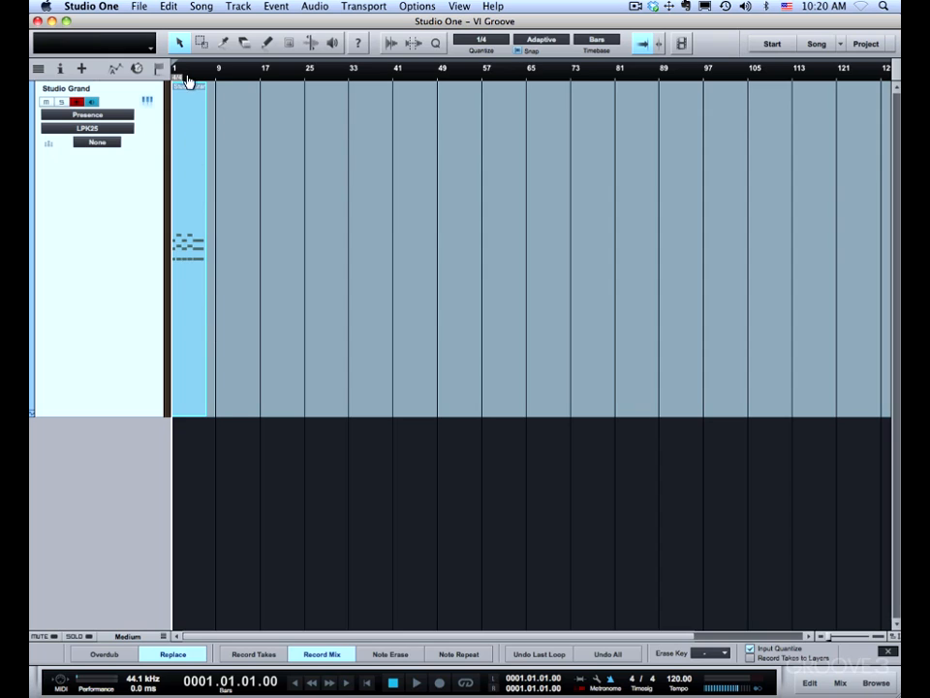
drag(189, 77, 195, 199)
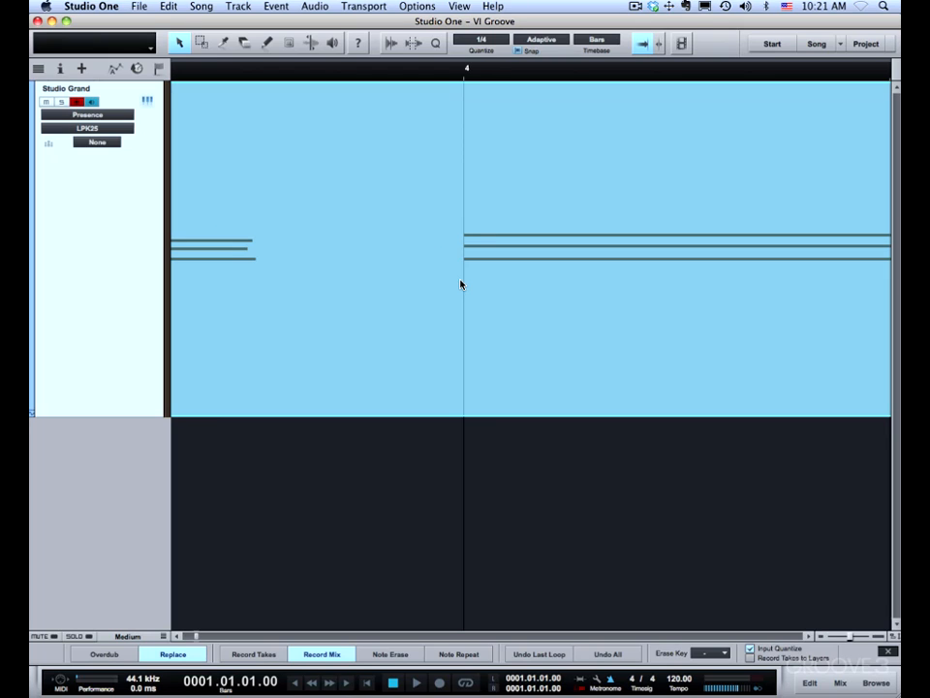
key(e)
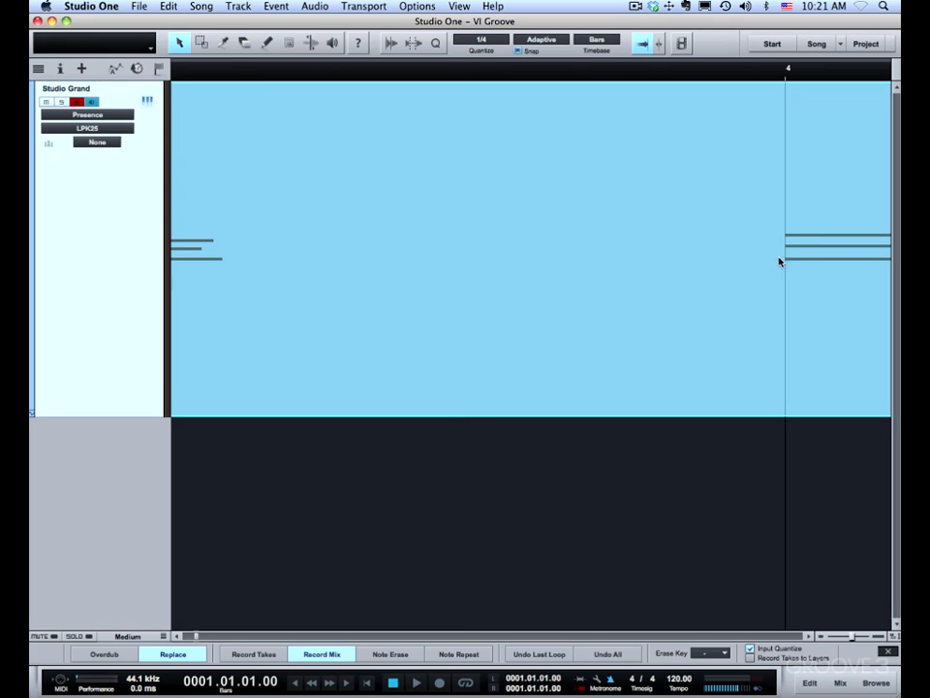
key(w)
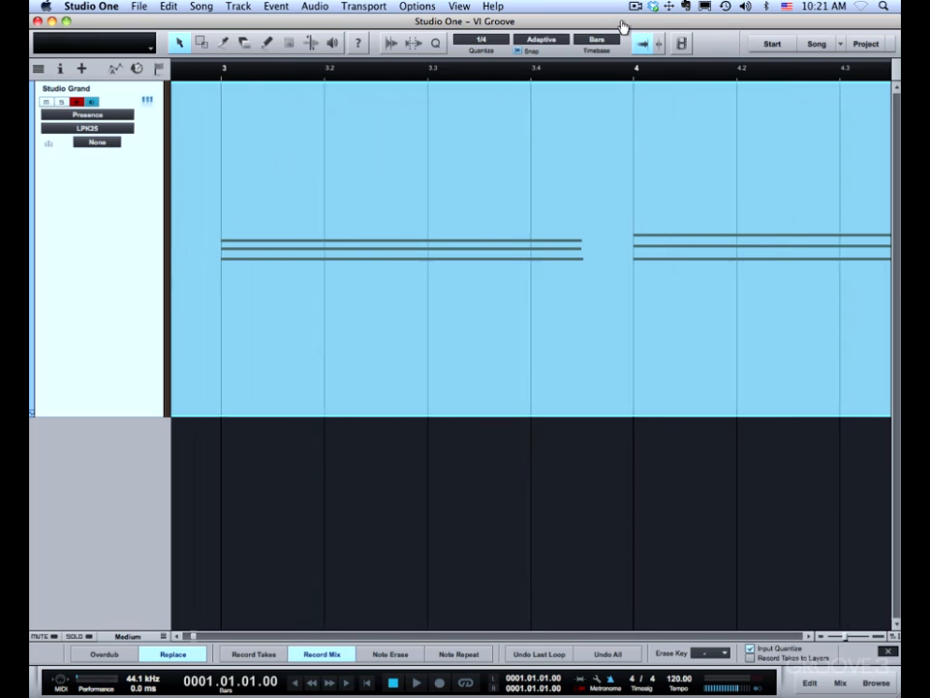
key(w)
key(w)
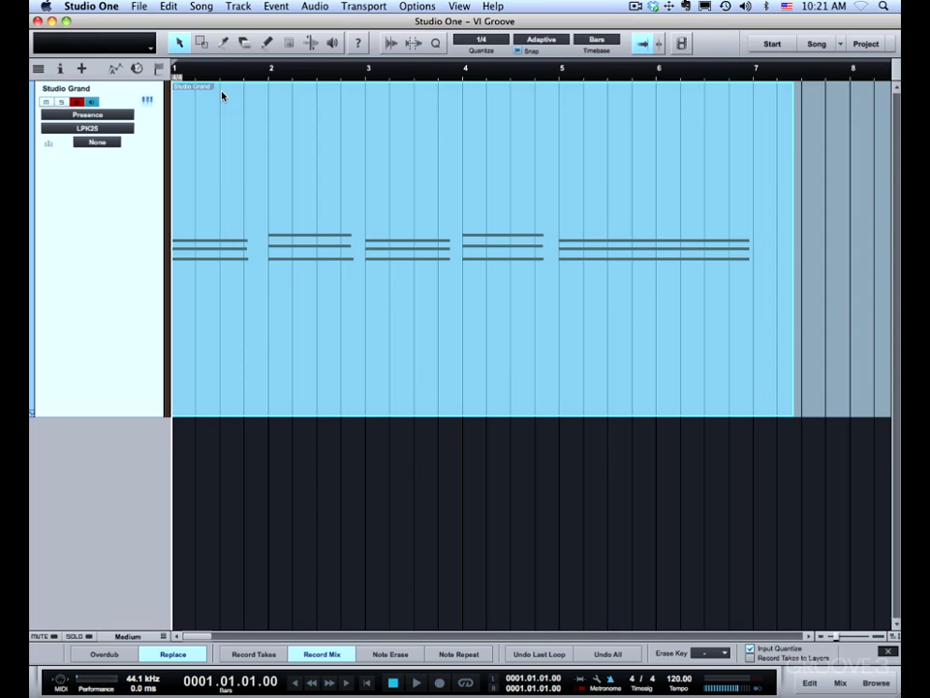